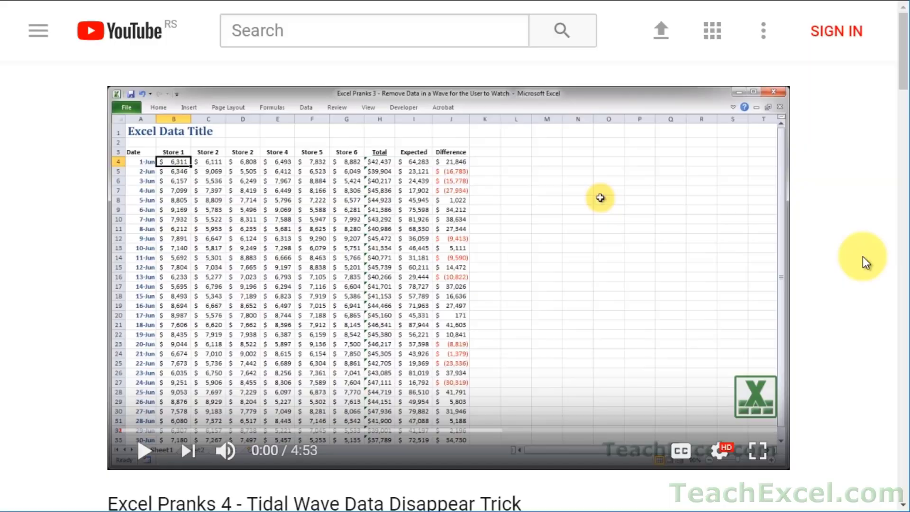
Like the "Excel Pranks 4 - Tidal Wave Data Disappear Trick" video and subscribe to the TeachExcel channel with notifications
scroll(863, 257, "down", 8)
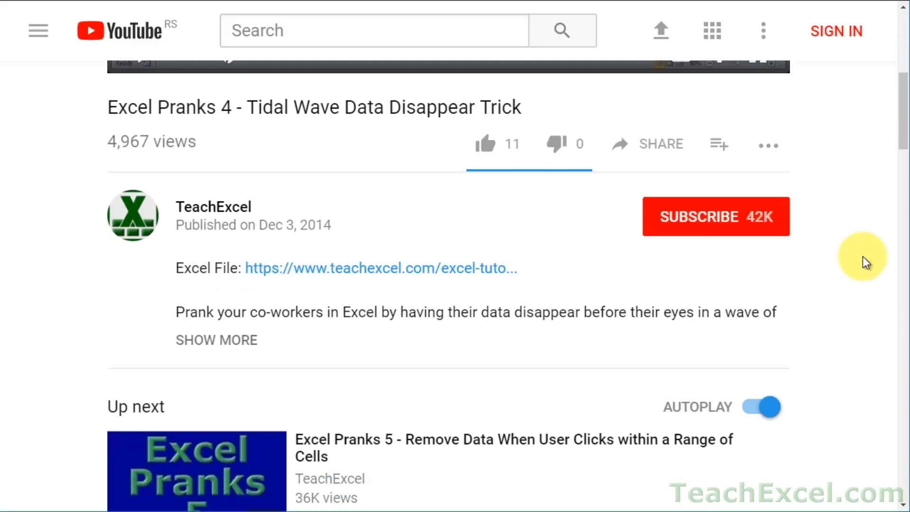
left_click(323, 271)
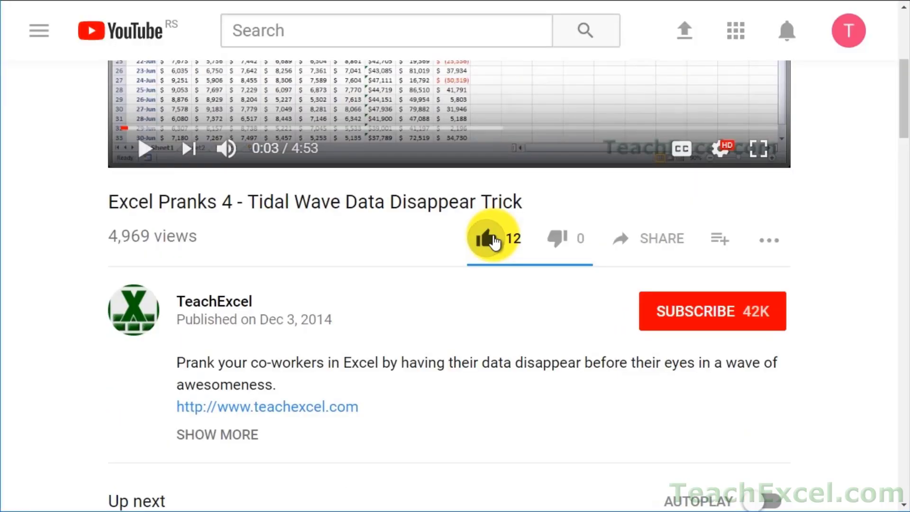
left_click(493, 242)
left_click(666, 309)
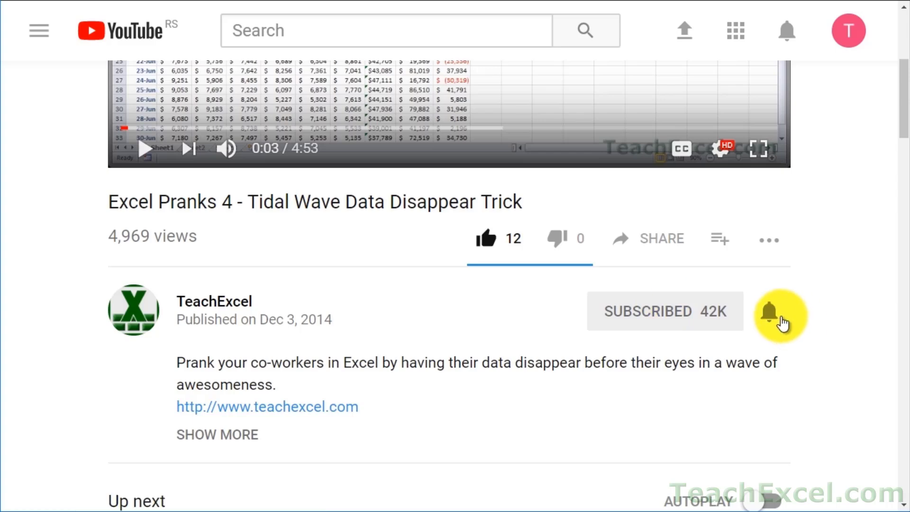
left_click(773, 317)
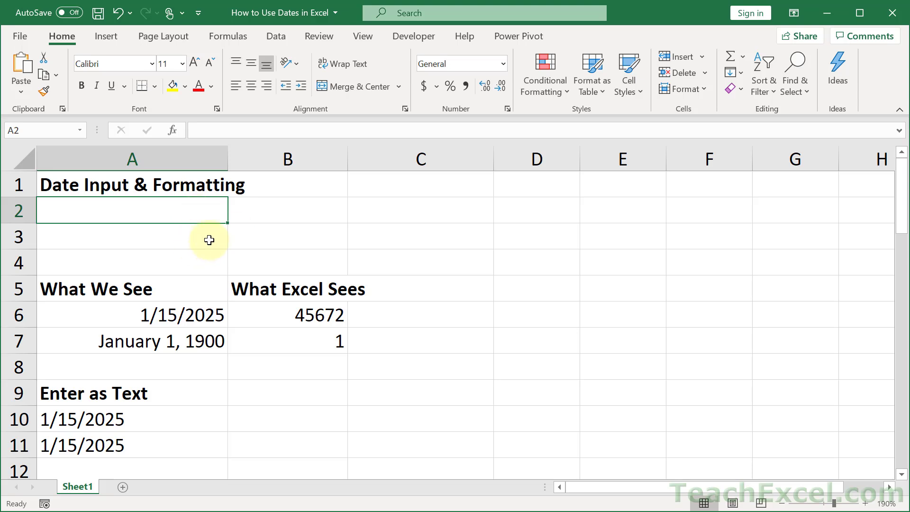
In Excel, enter the date 1/15/2025 in cell A2 and compare its number format with the empty cell below
type("1")
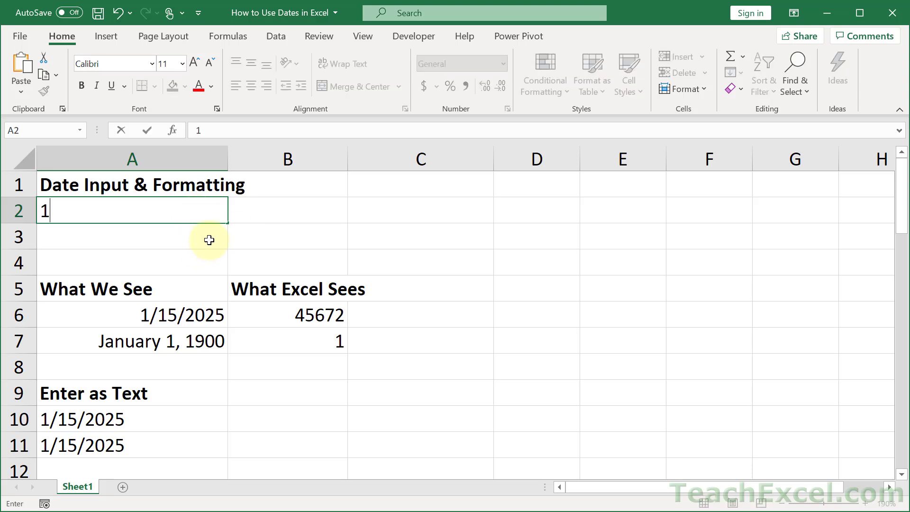
type("/15/2025")
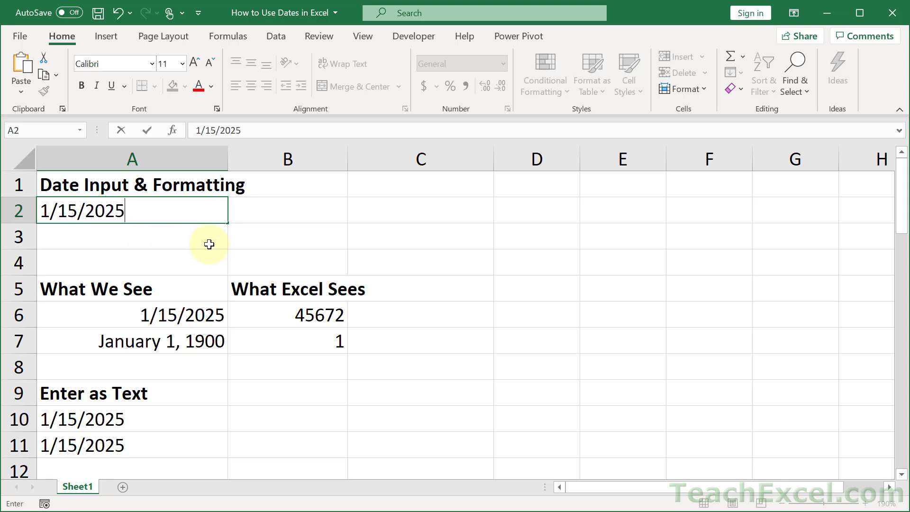
key("Return")
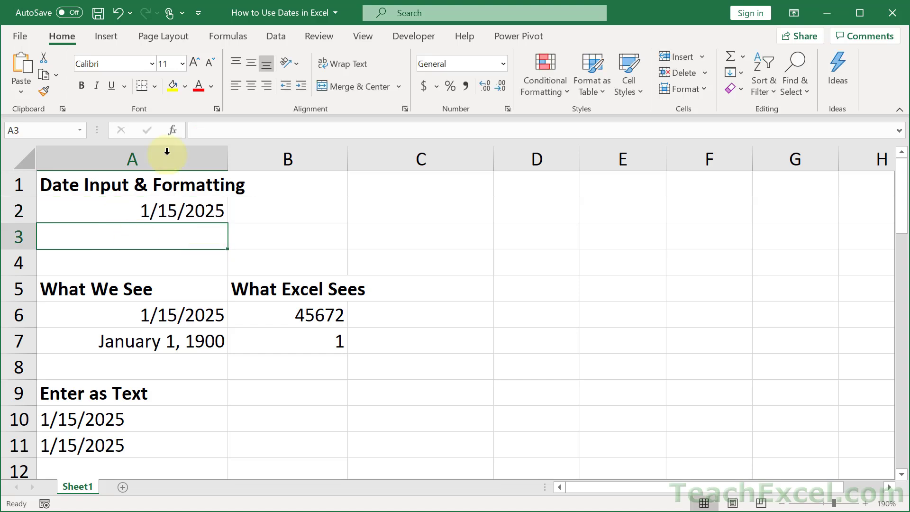
left_click(196, 214)
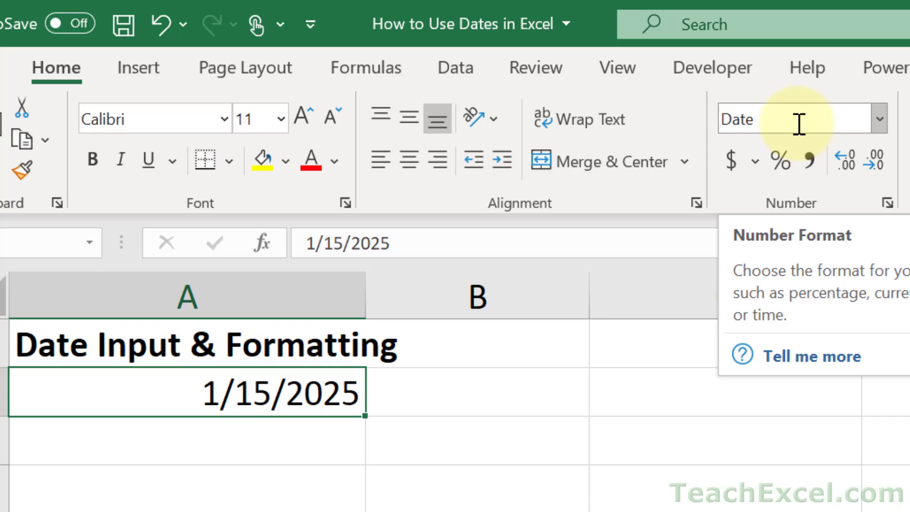
left_click(283, 441)
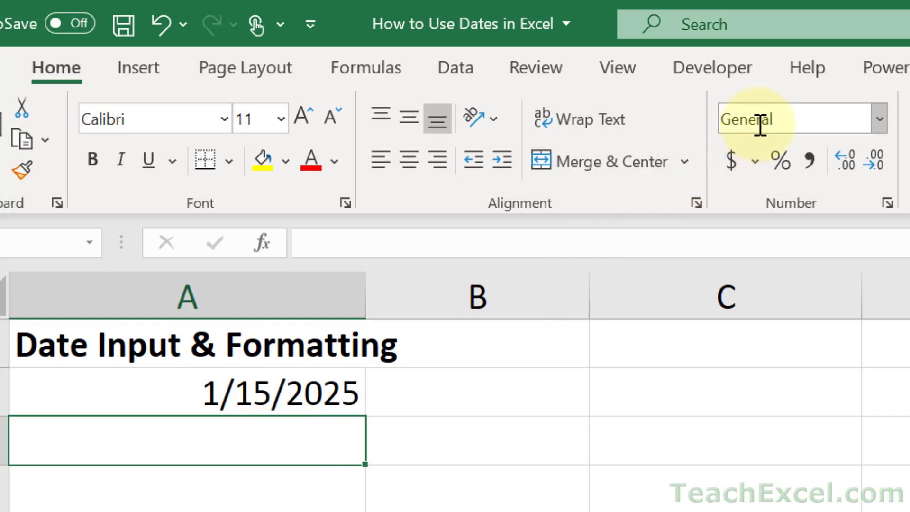
left_click(269, 400)
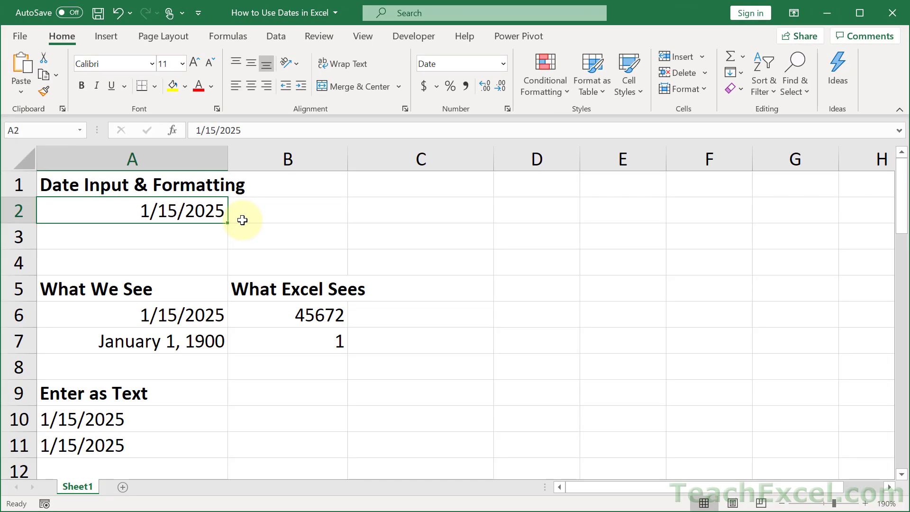
Enter the date as January 15, 2025 in cell A3
left_click(184, 240)
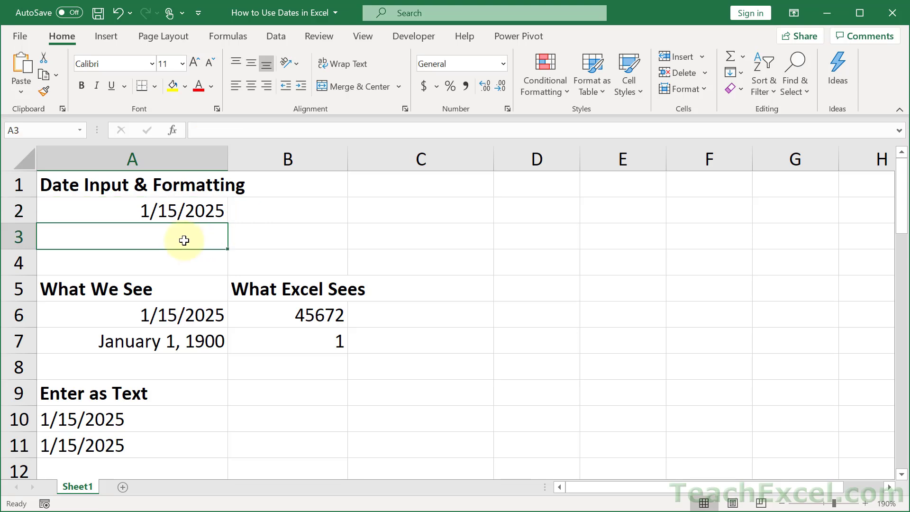
type("Jan")
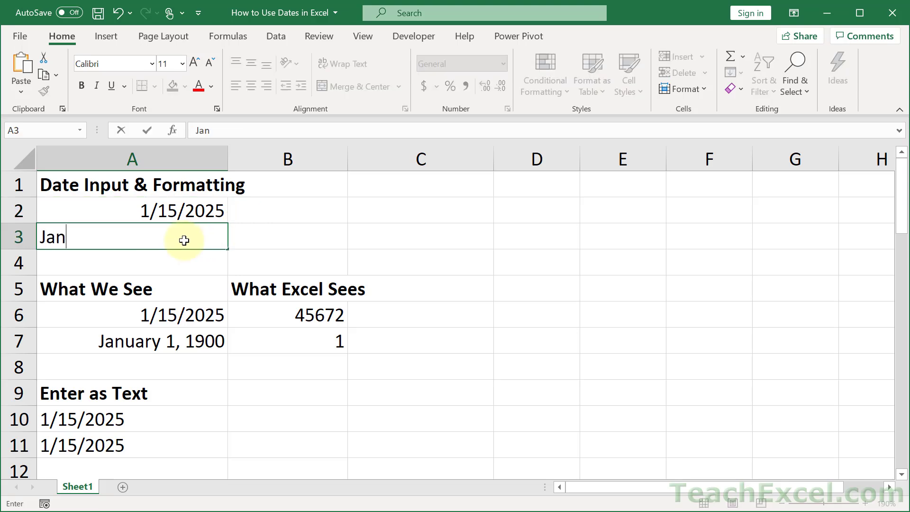
type("uary 15")
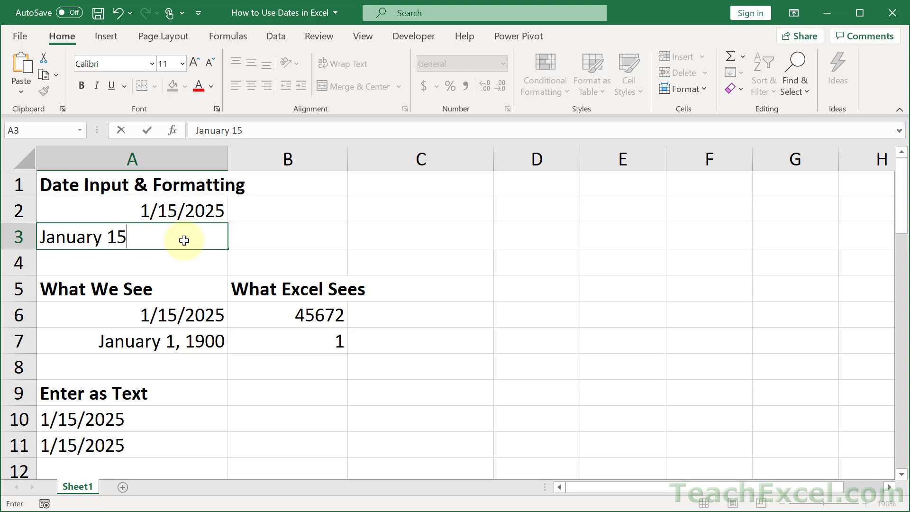
type(", 2025")
key("Return")
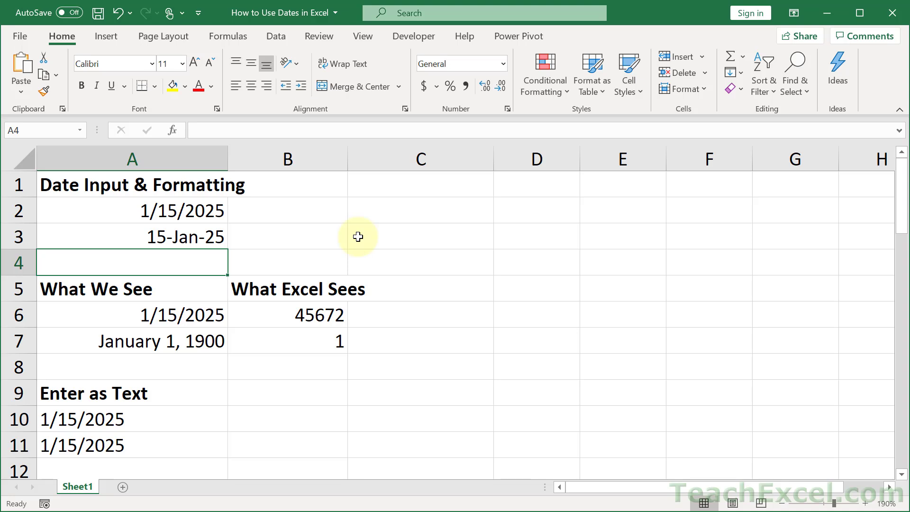
Format cell A3 with the Date type "March 14, 2012" and check the cell's underlying value
left_click(177, 230)
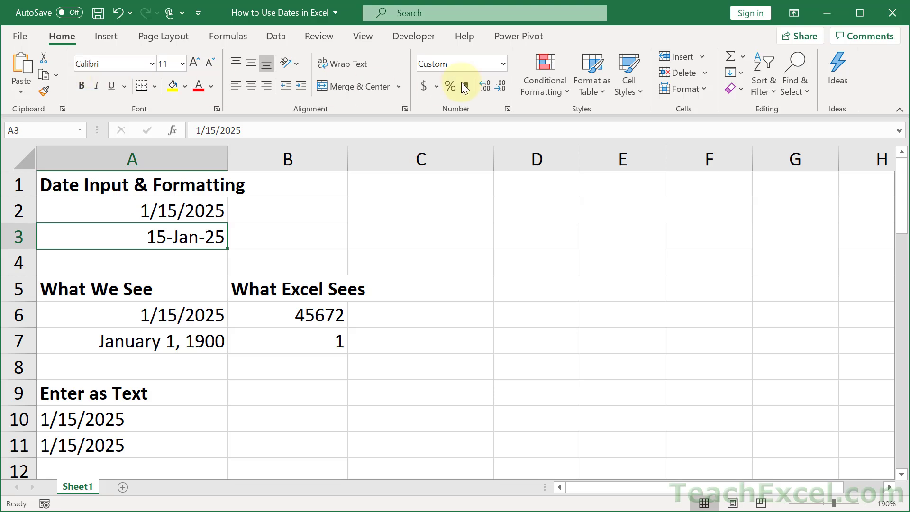
left_click(504, 63)
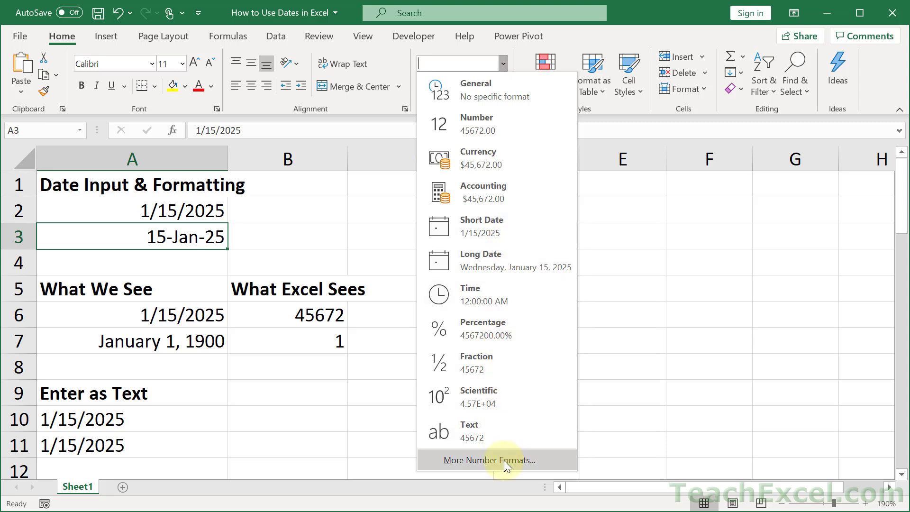
left_click(161, 234)
right_click(161, 235)
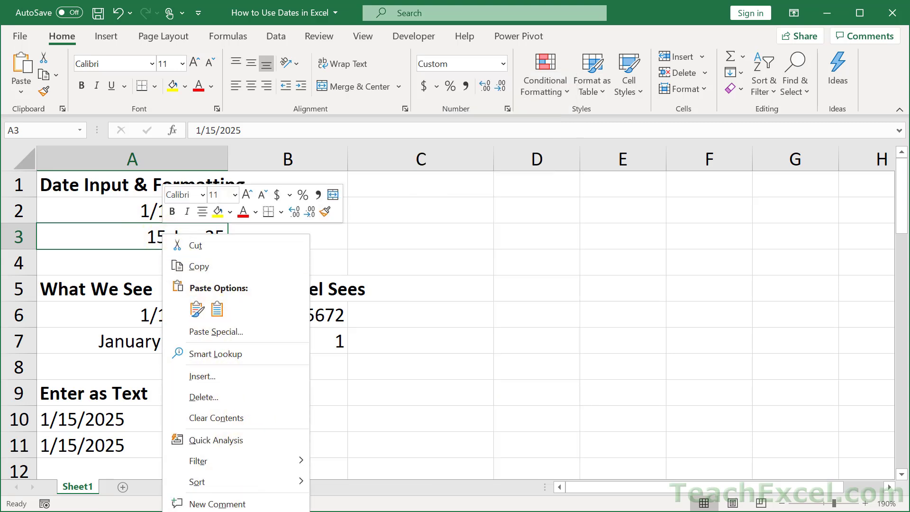
left_click(216, 510)
left_click_drag(202, 362, 306, 97)
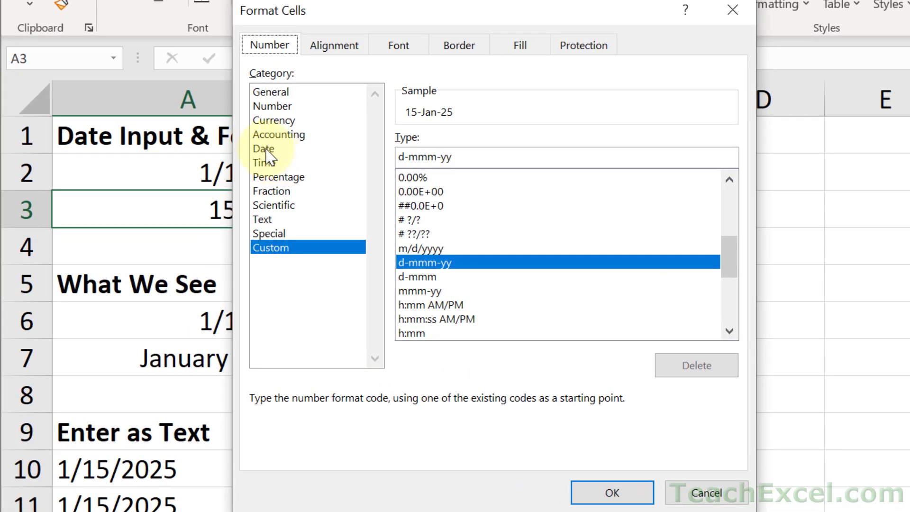
left_click(191, 191)
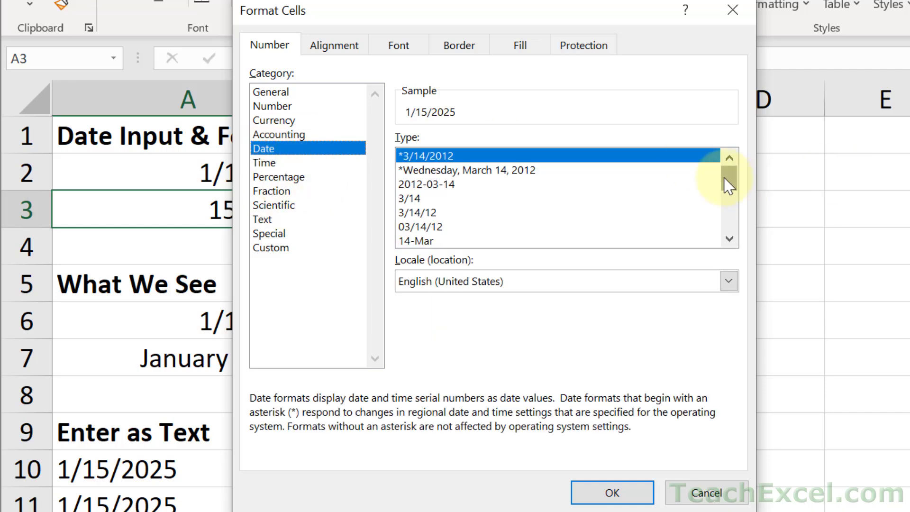
left_click_drag(728, 185, 748, 222)
left_click(435, 186)
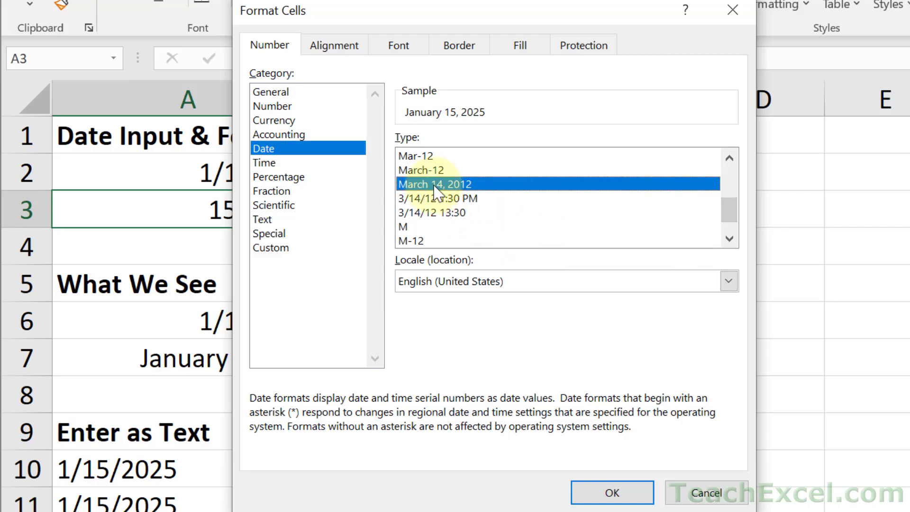
left_click(612, 492)
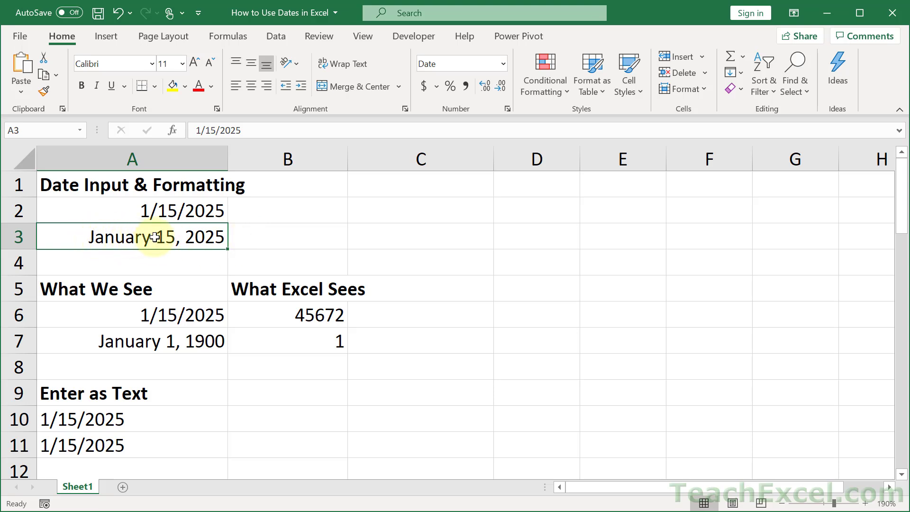
double_click(201, 239)
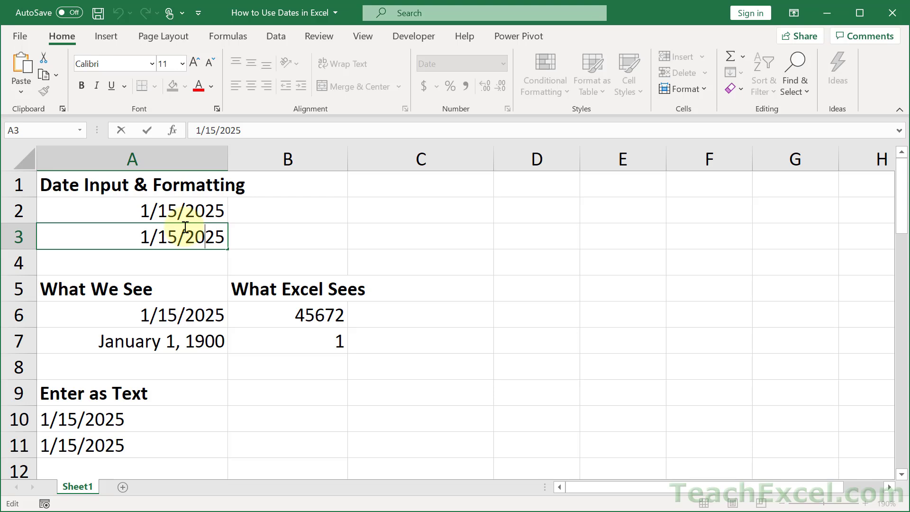
key("ctrl+Return")
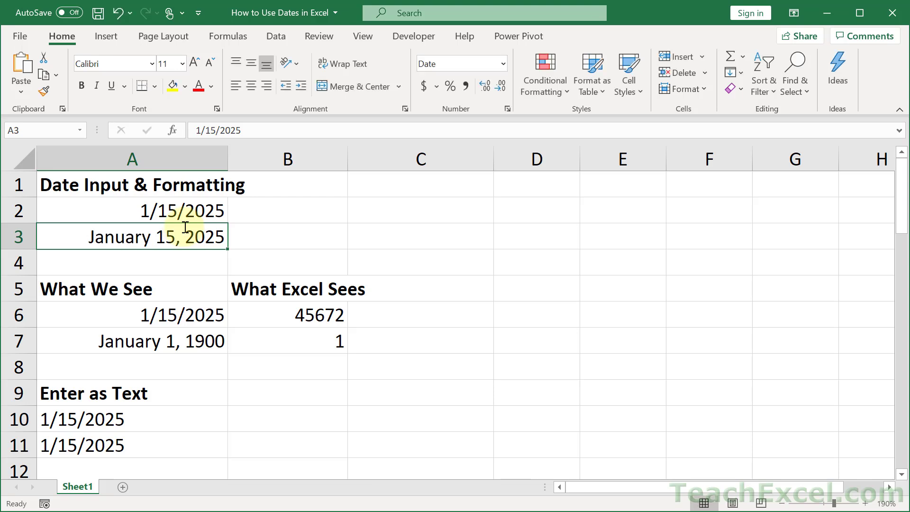
Replace the number in cell B6 under What Excel Sees with the date 1/15/2025
left_click(152, 317)
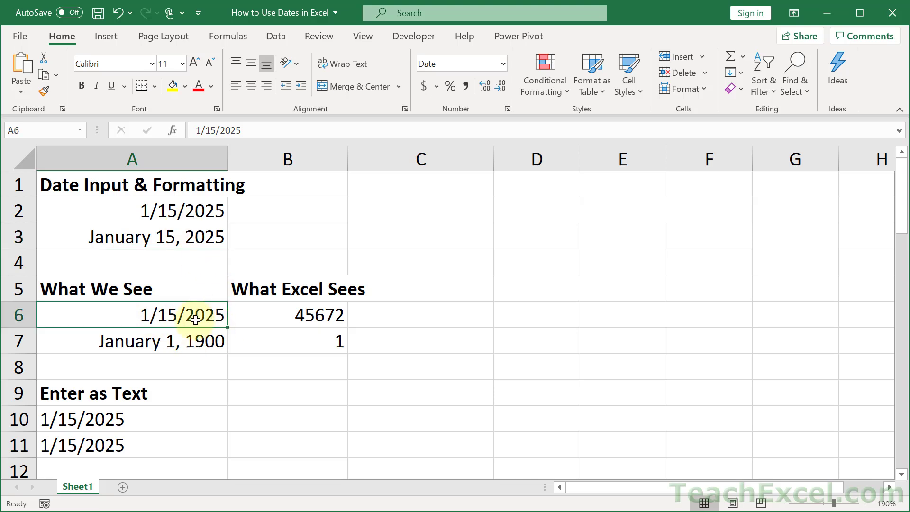
left_click(269, 316)
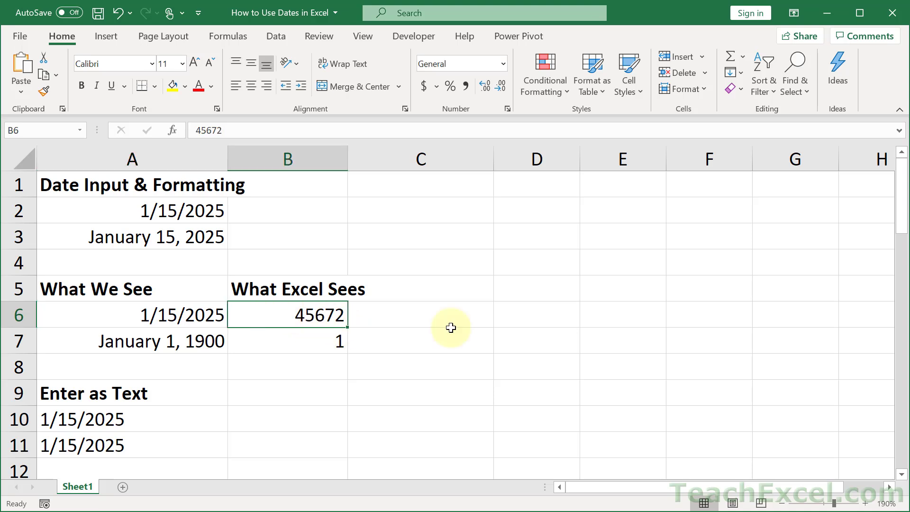
key("Delete")
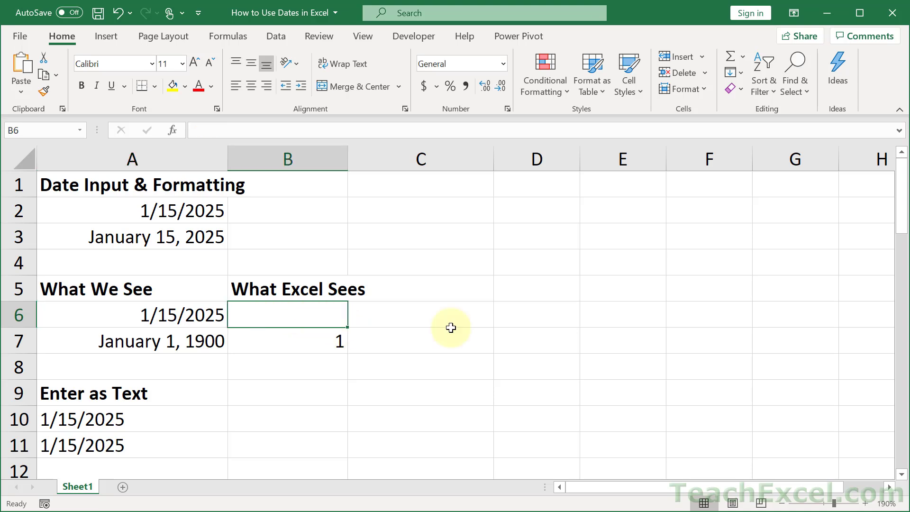
type("1/15")
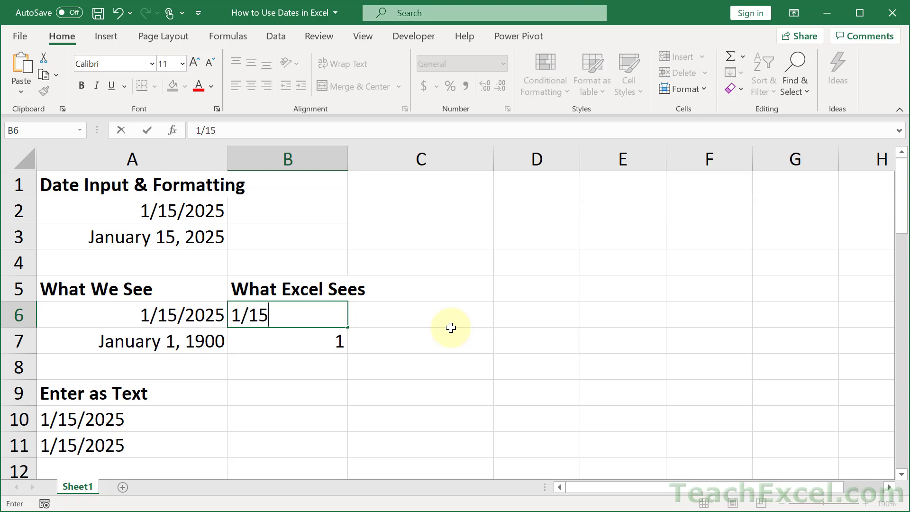
type("/2025")
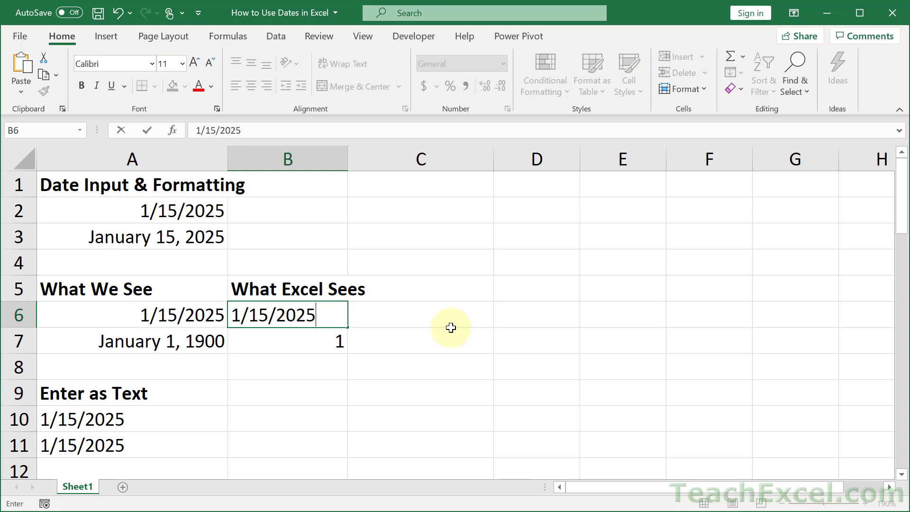
key("Return")
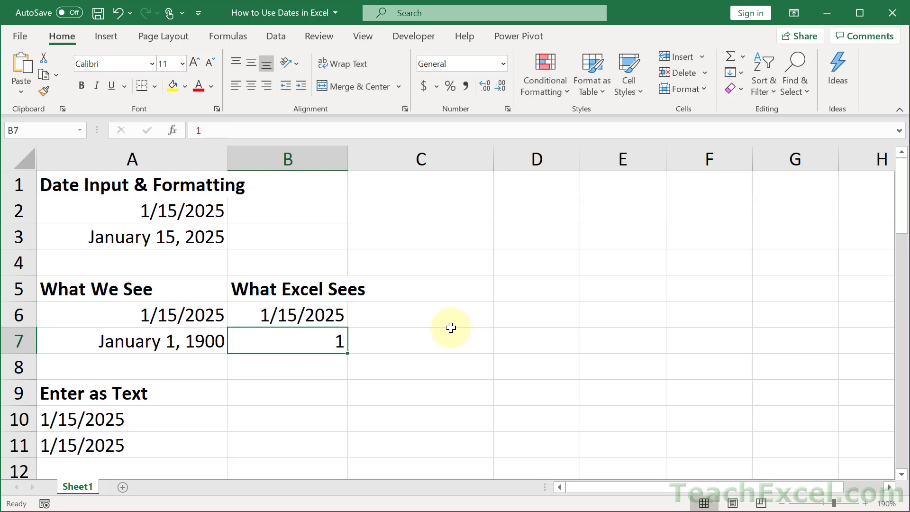
Apply the General number format to cell B6 and compare its value with the dates in A6 and A7
left_click(299, 311)
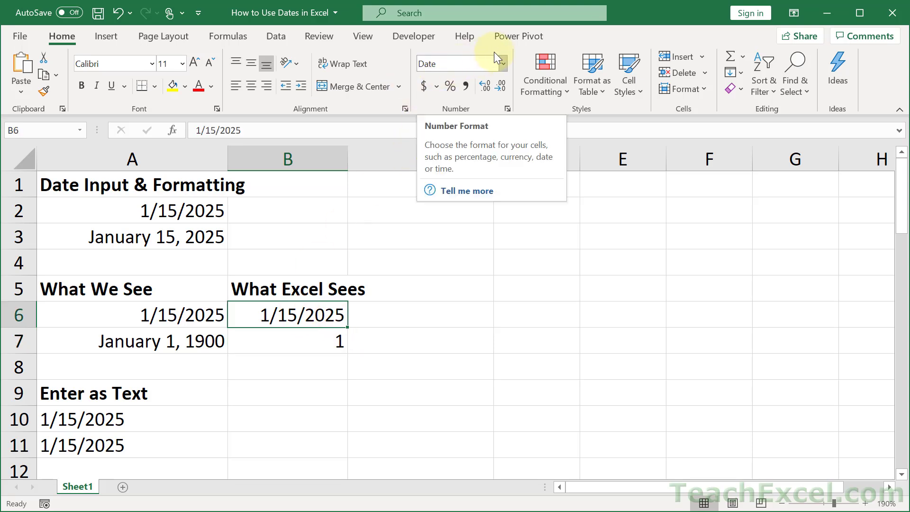
left_click(502, 63)
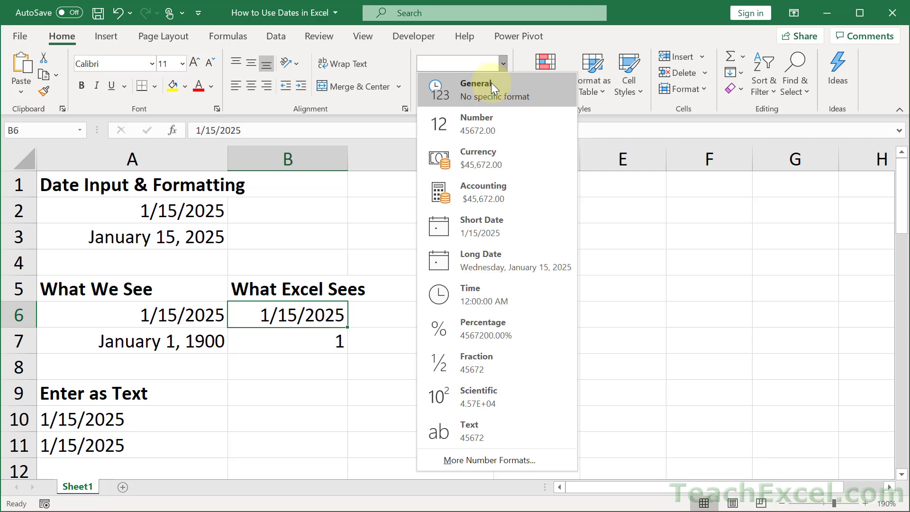
left_click(491, 82)
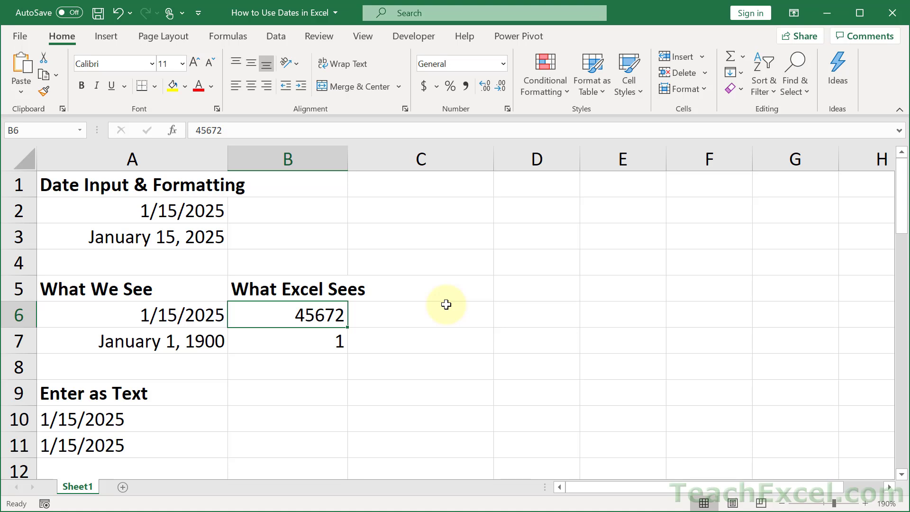
left_click(130, 349)
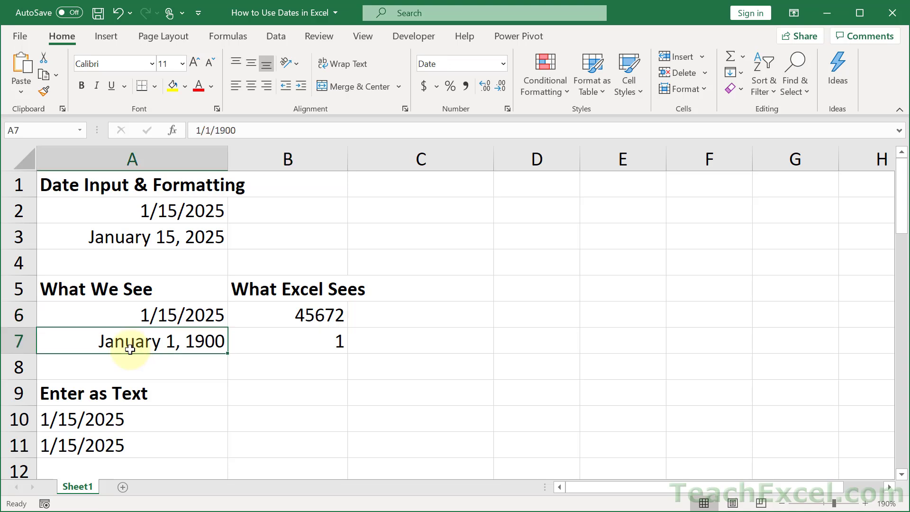
left_click(253, 315)
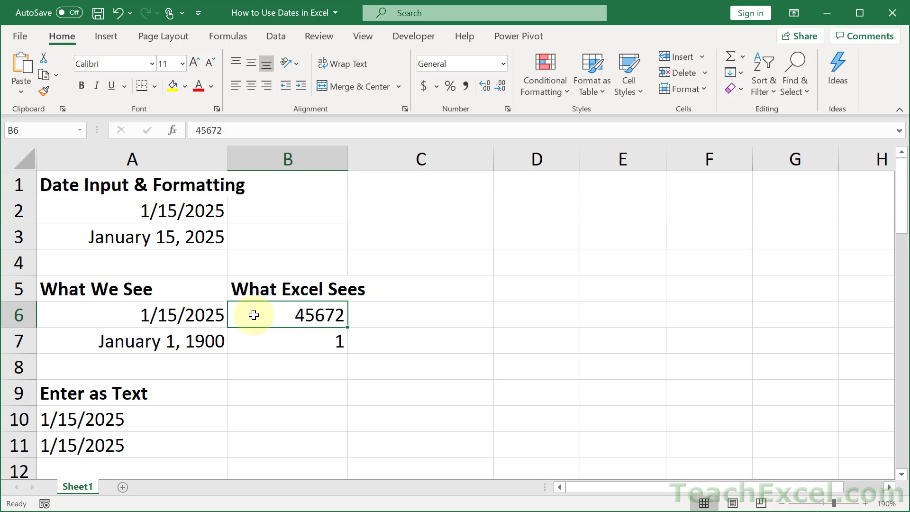
left_click(188, 314)
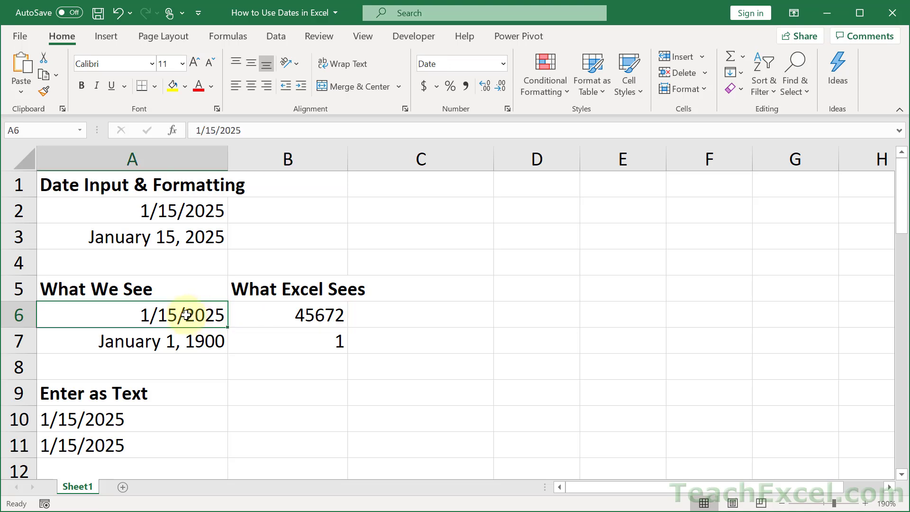
Compare the date in cell A7 with the number stored in cell B6
left_click(185, 338)
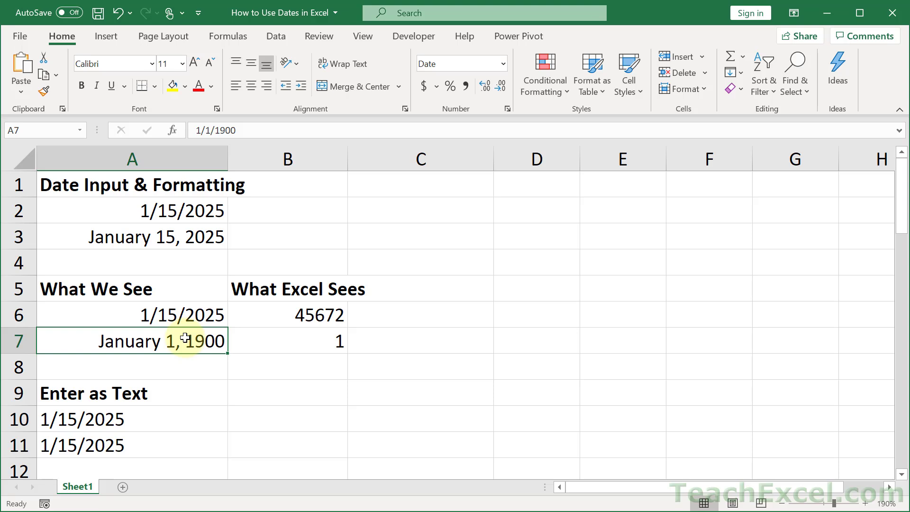
left_click(261, 313)
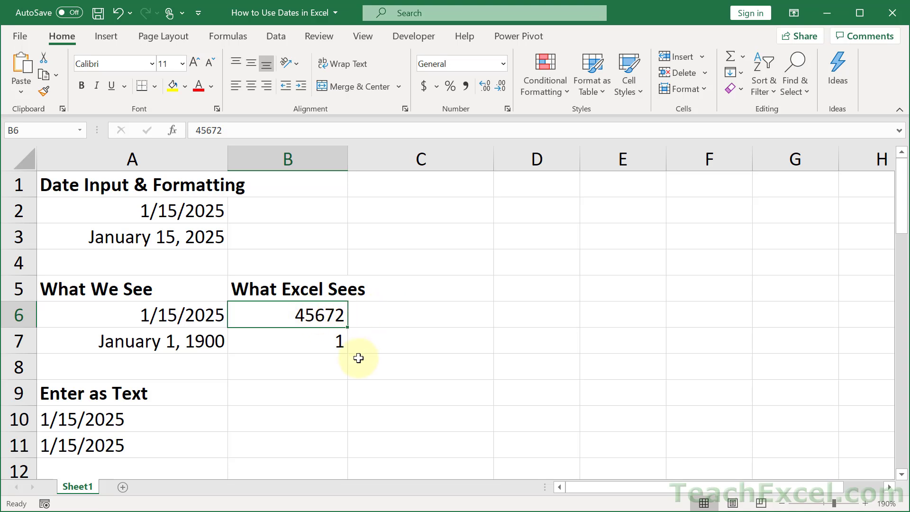
left_click(159, 341)
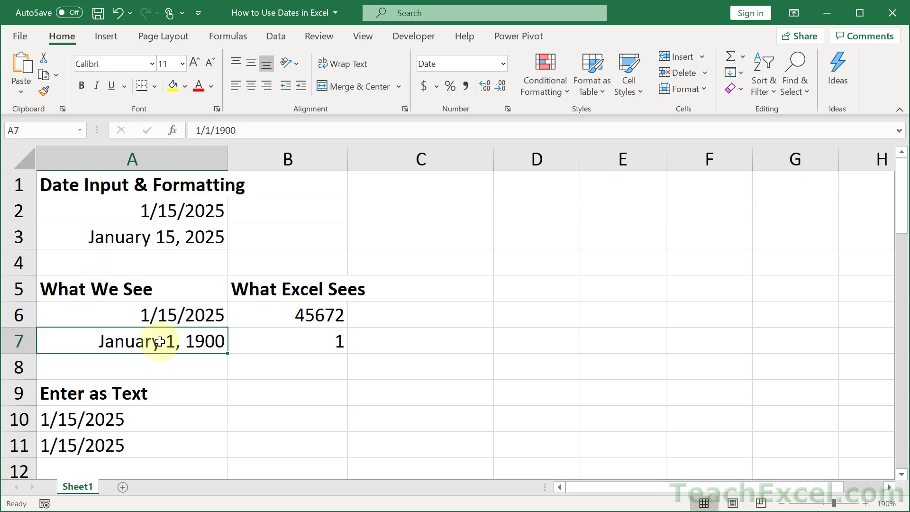
Format cell B7 as Long Date and autofit column B to show the full date
left_click(298, 338)
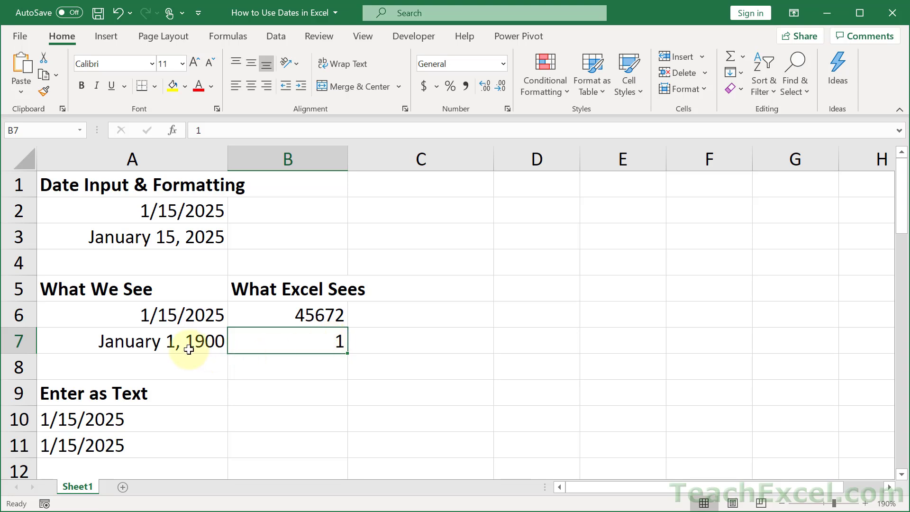
left_click(503, 64)
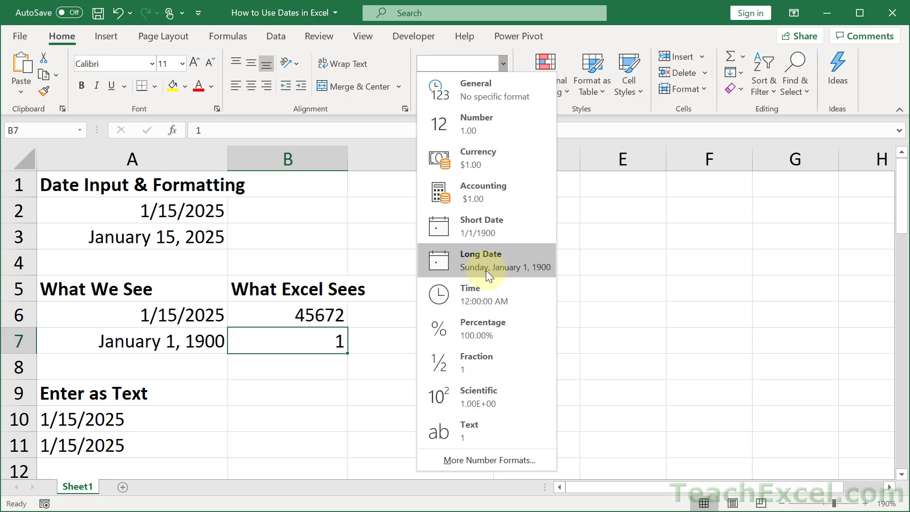
left_click(485, 270)
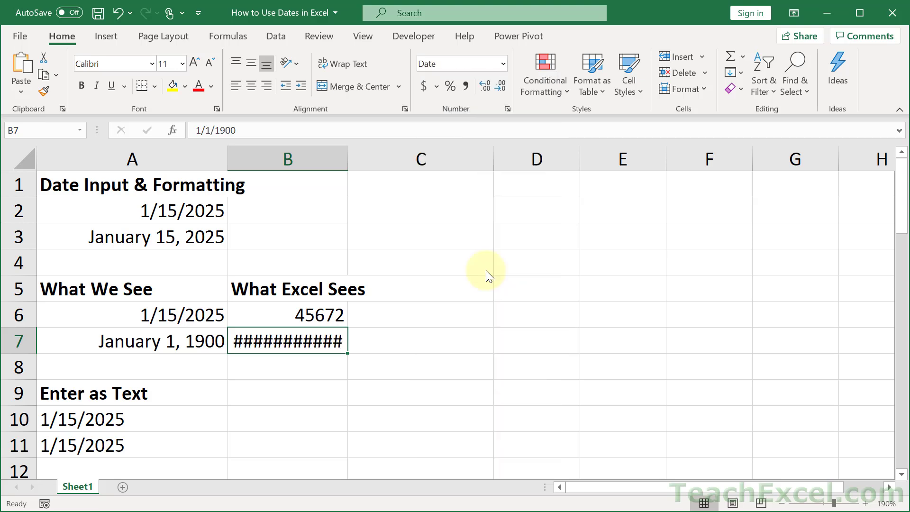
double_click(349, 166)
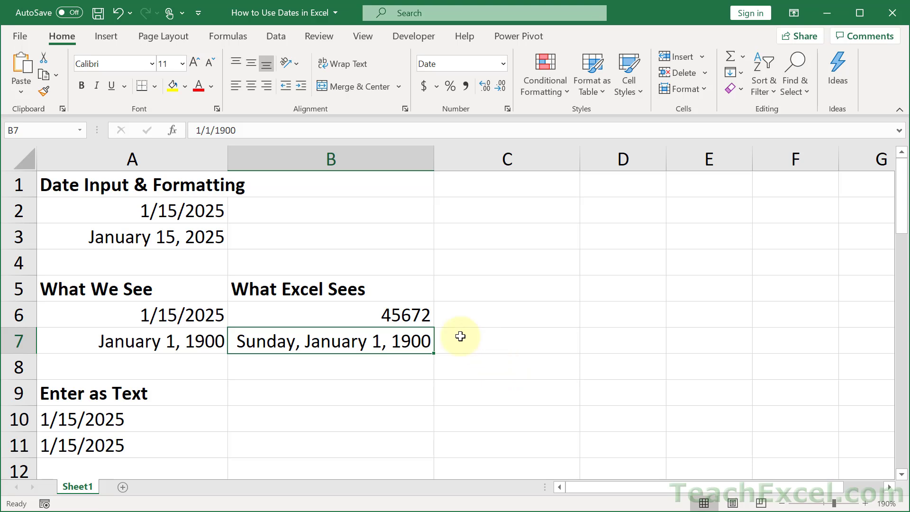
Check cell B6, and undo the column B resize and cell B7's Long Date format
left_click(411, 308)
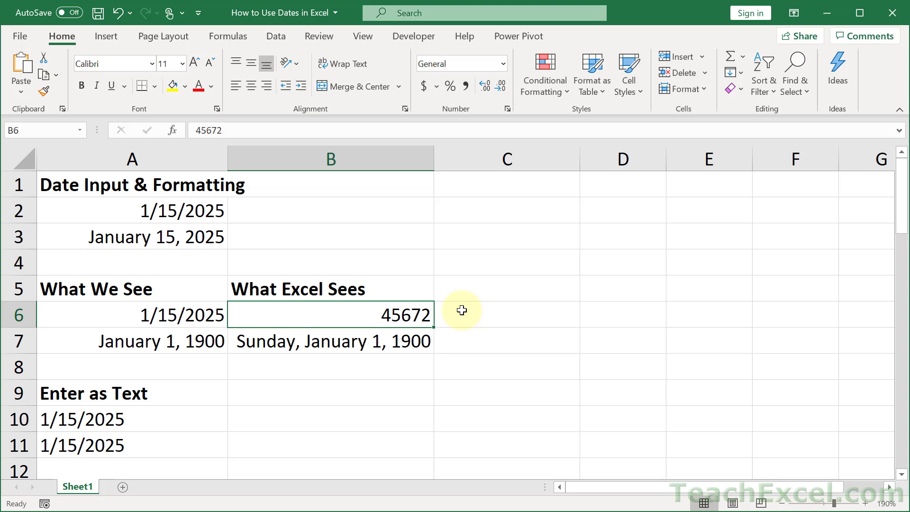
key("ctrl+z")
key("ctrl+z")
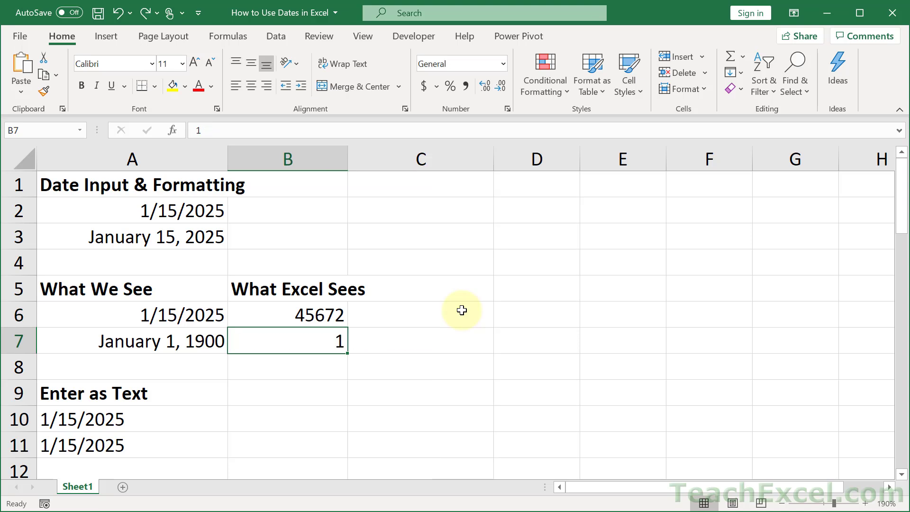
Compare the text date in cell A10 with the serial number in B6 and the date in A6
left_click(167, 418)
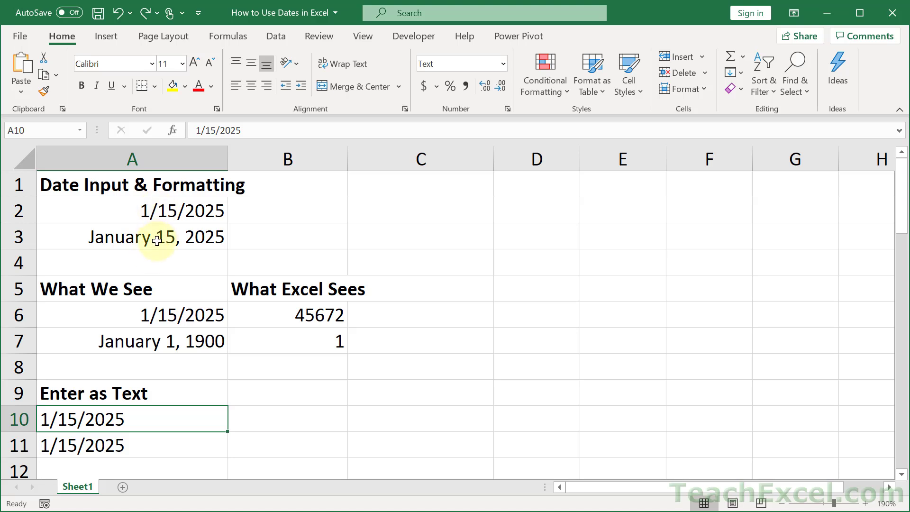
left_click(278, 310)
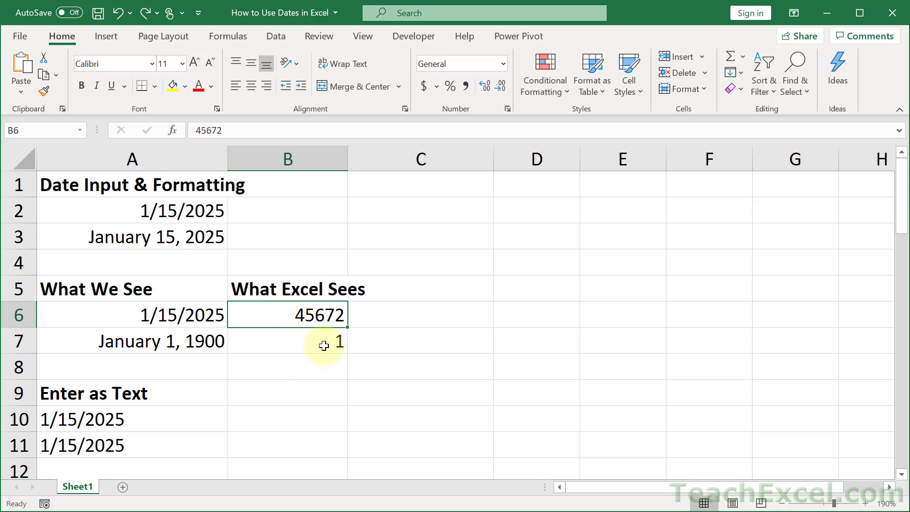
left_click(207, 314)
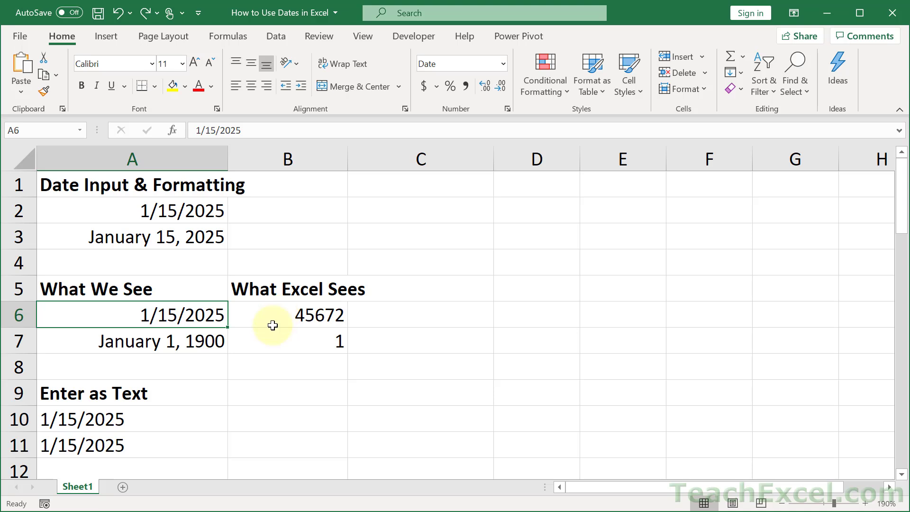
Format cell B10 as Text and enter 1/15/2025 in it
left_click(274, 422)
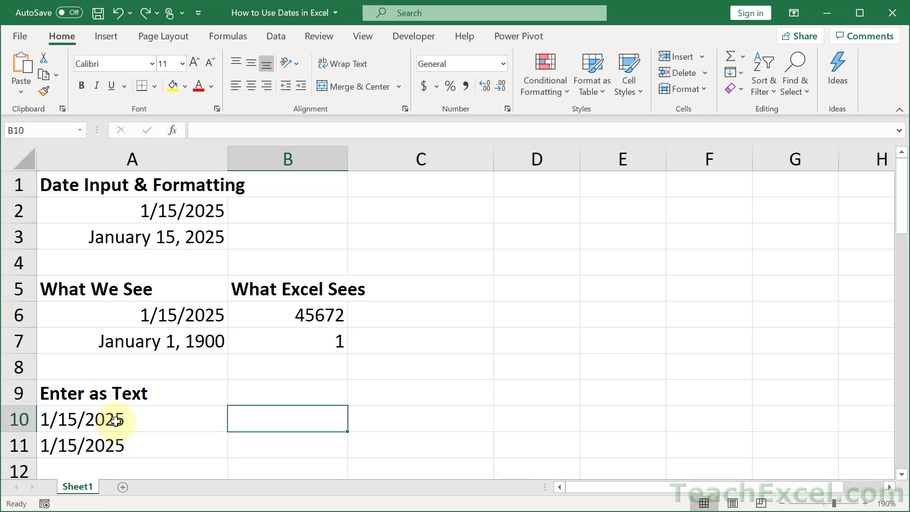
left_click(503, 65)
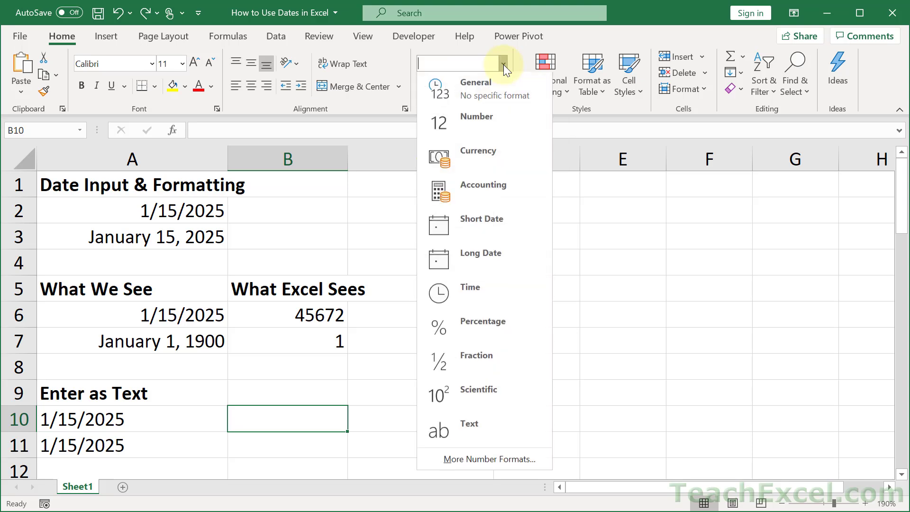
left_click(495, 433)
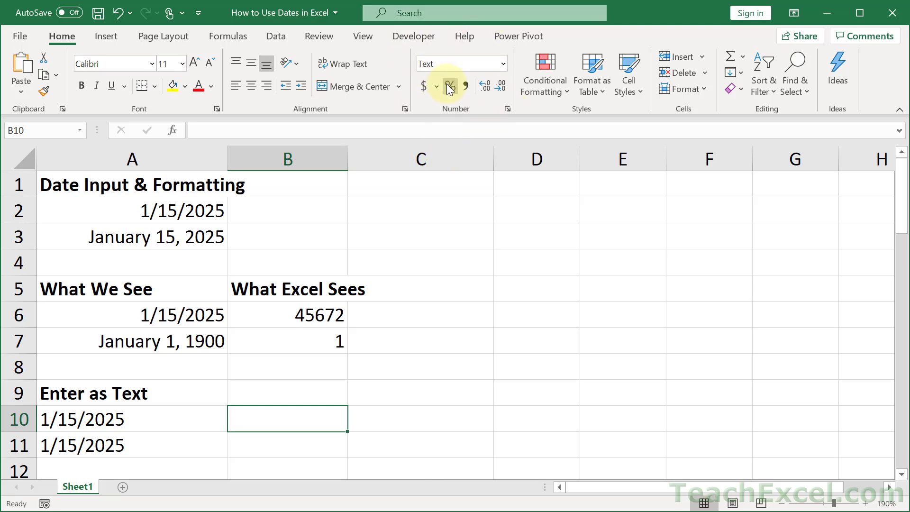
type("1/")
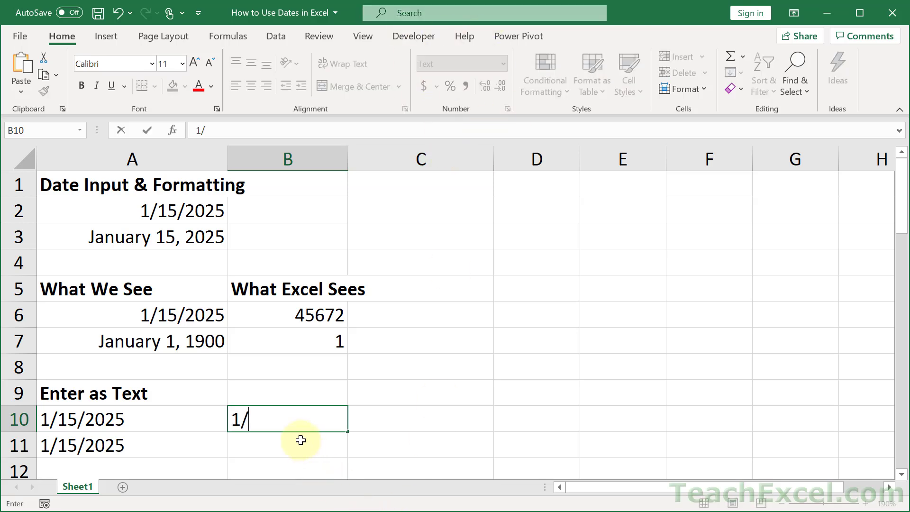
type("15/202")
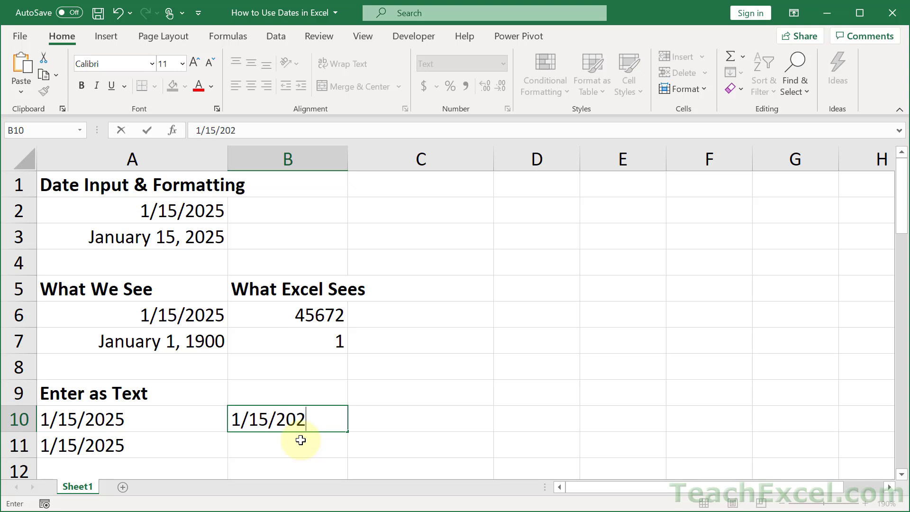
type("5")
key("Return")
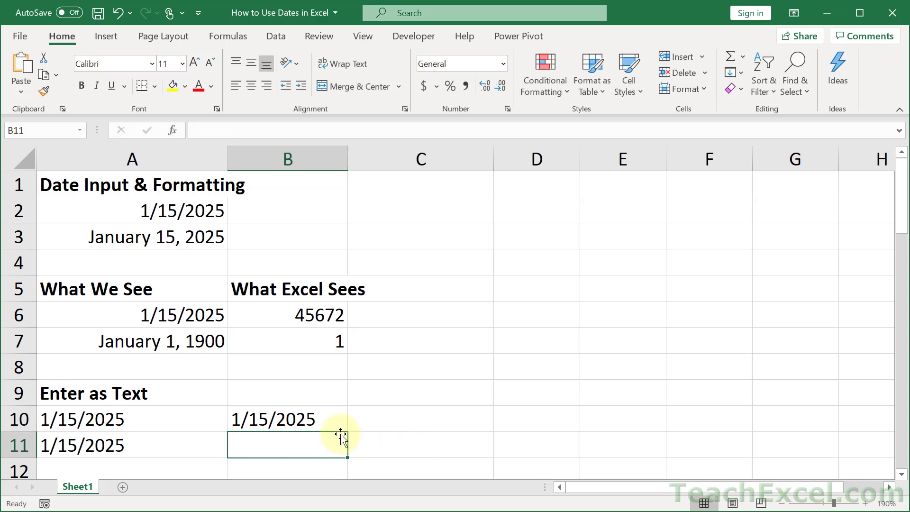
Change cell B10 to the General number format and re-enter its contents to convert the text to a date
left_click(309, 418)
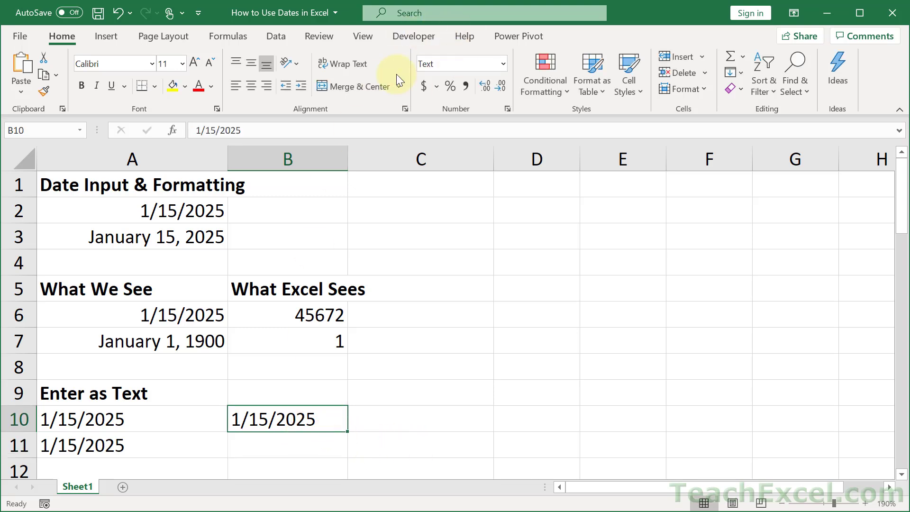
left_click(502, 63)
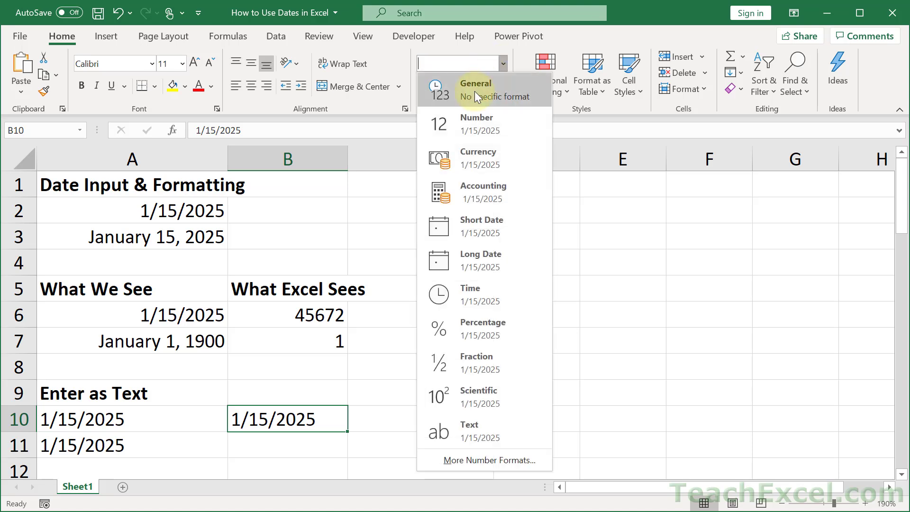
left_click(474, 91)
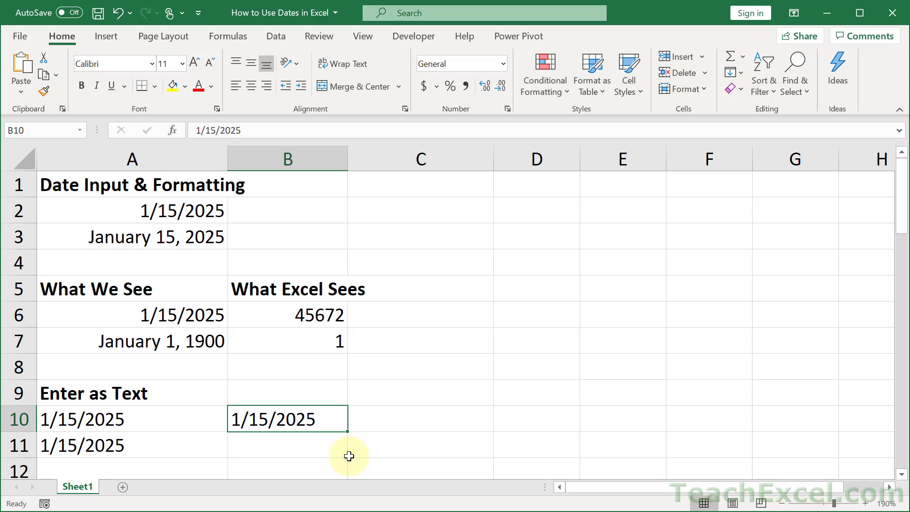
double_click(320, 414)
key("Return")
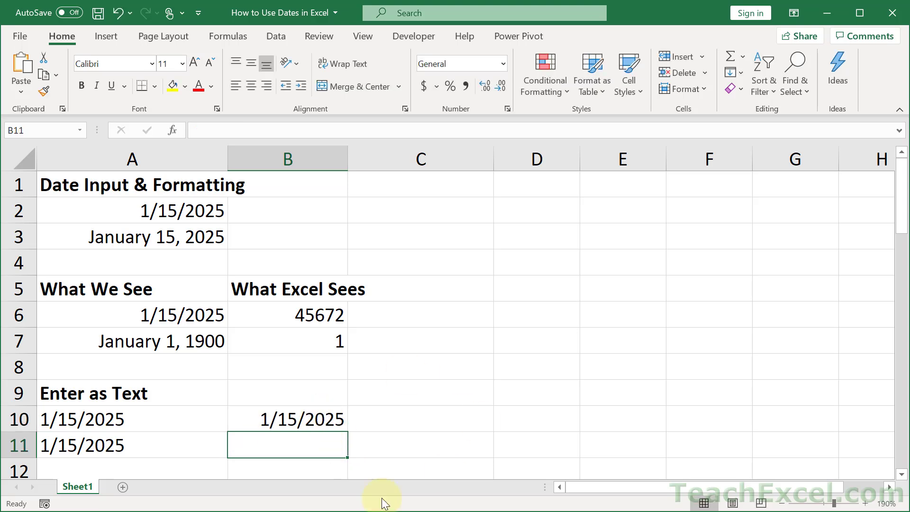
Apply the General number format to the date in cell B10, and undo both that format and the cell's re-entry
left_click(327, 417)
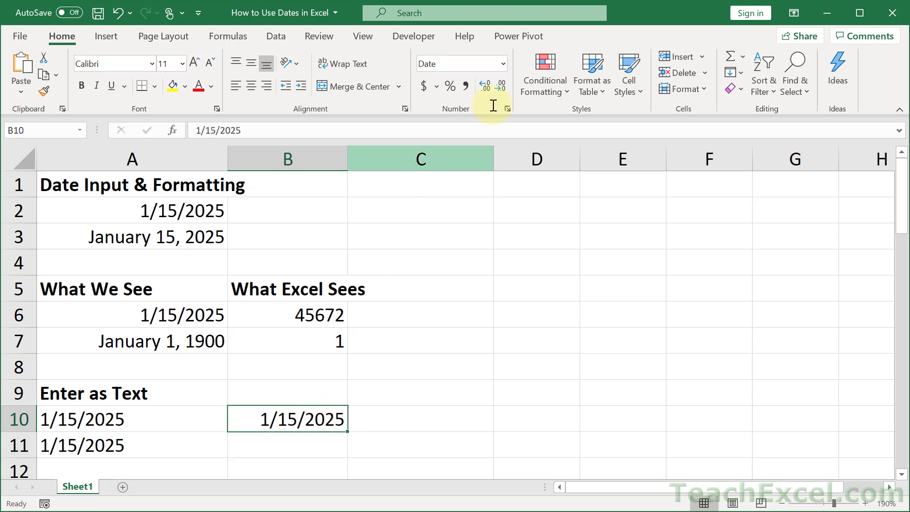
left_click(505, 63)
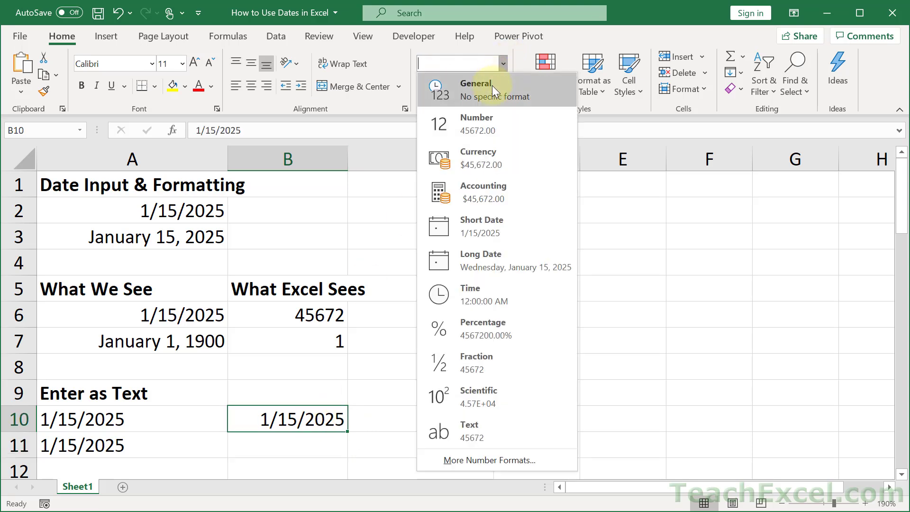
left_click(492, 86)
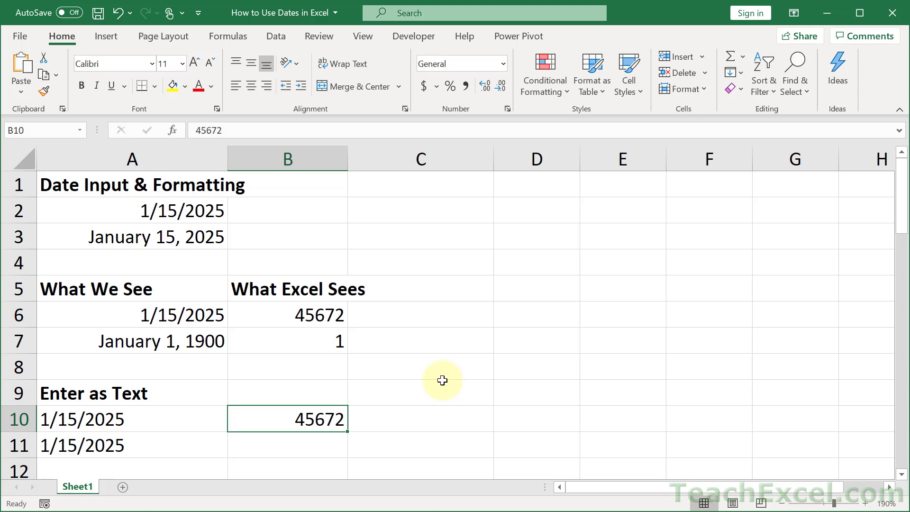
key("ctrl+z")
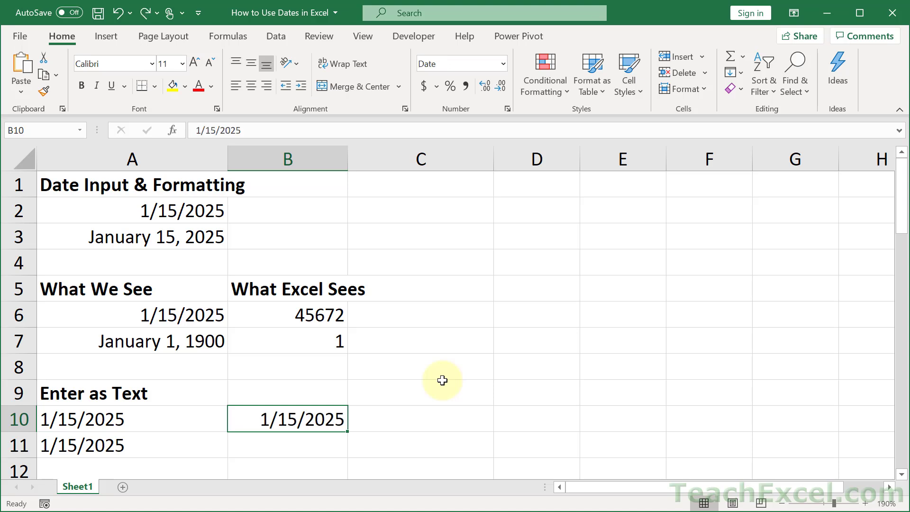
key("ctrl+z")
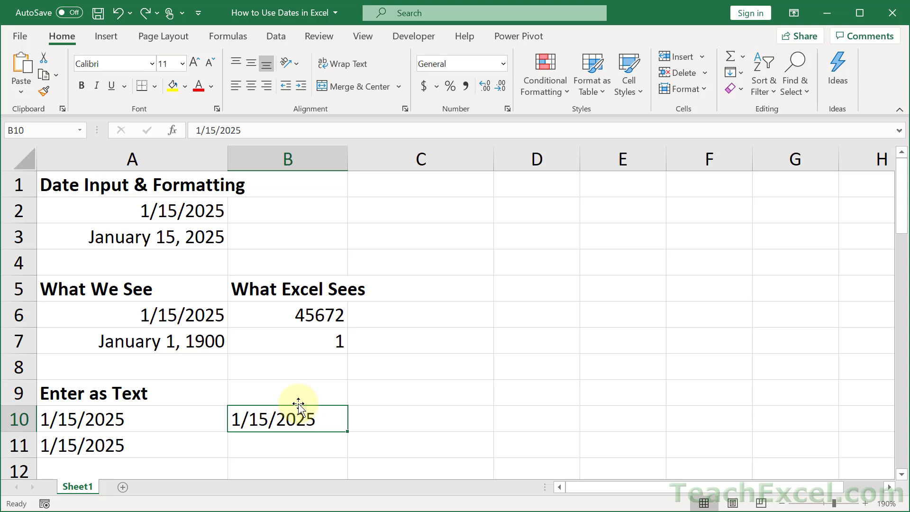
Enter 1/15/2025 as text in cell B11 by putting an apostrophe in front of it
left_click(271, 444)
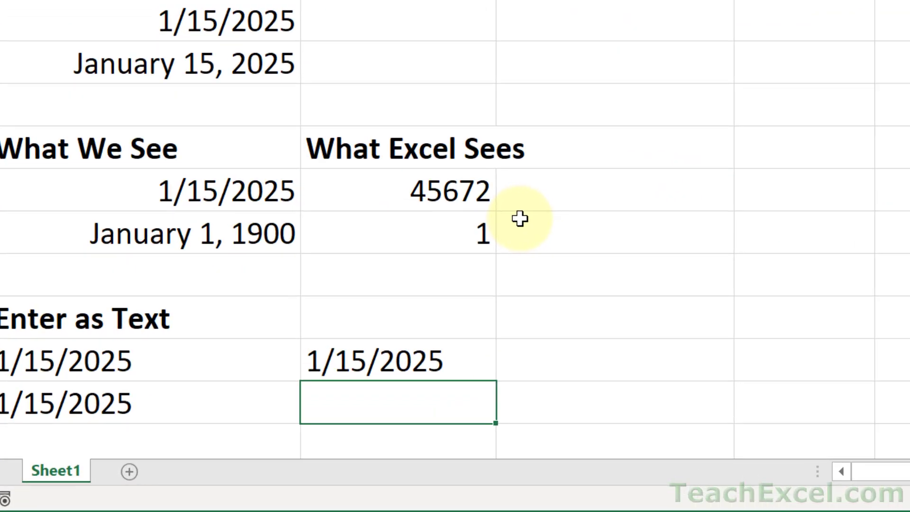
type("'1/15")
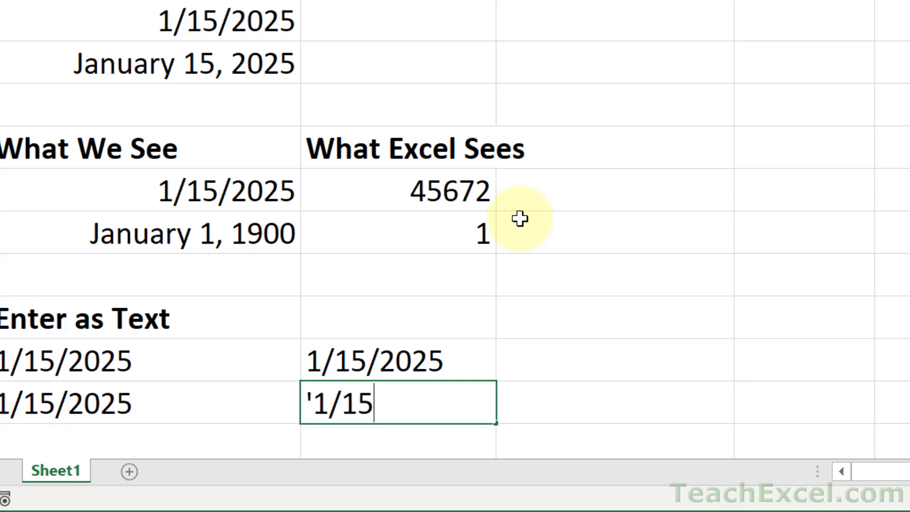
type("/2025")
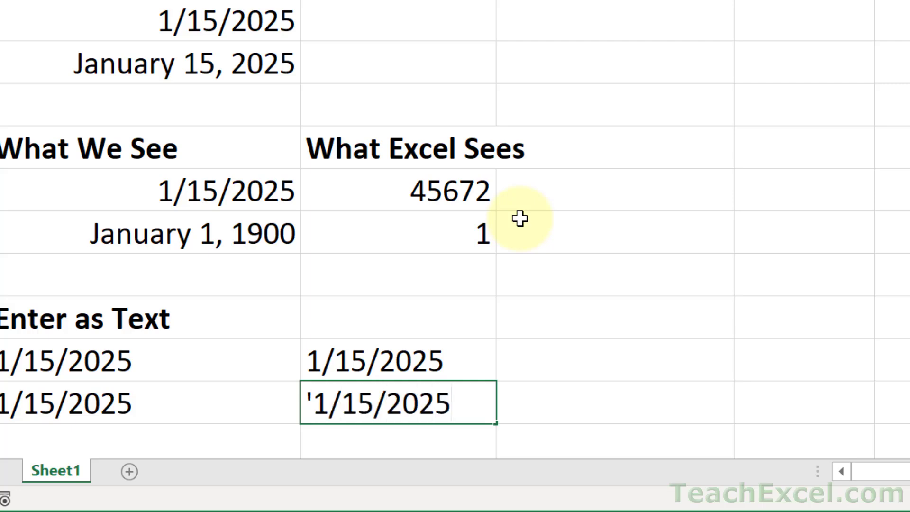
key("Tab")
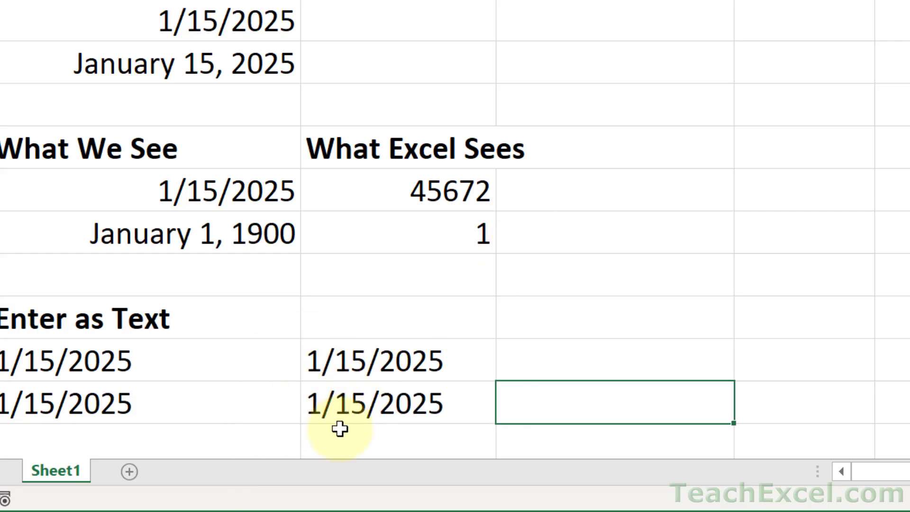
Inspect the contents of cell B11 in edit mode to check for the leading apostrophe
double_click(353, 406)
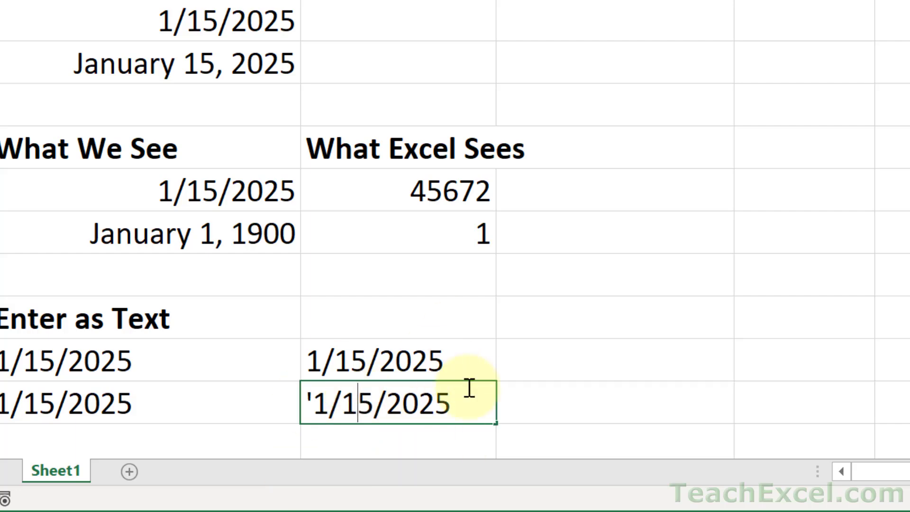
key("Home")
key("Delete")
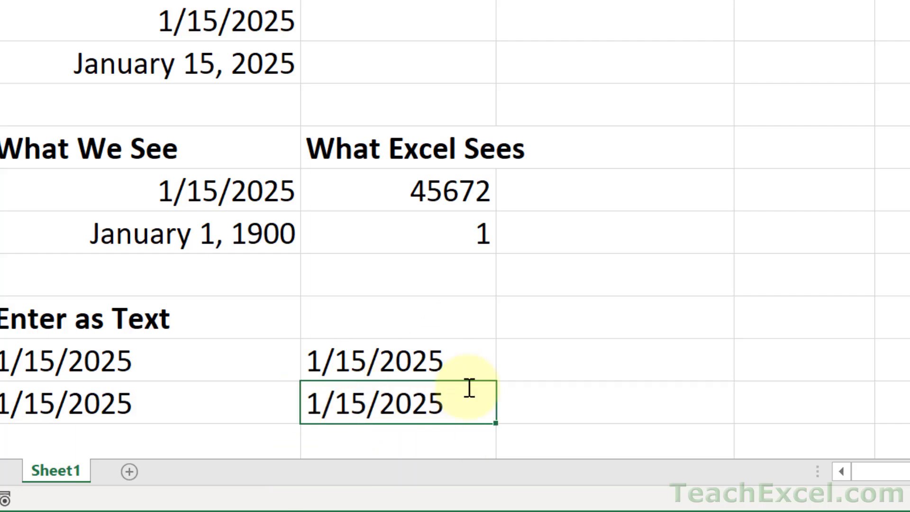
Count the characters of the text dates in B10 and B11 with LEN formulas in C10:C11, and check B11's contents in edit mode
left_click(532, 361)
type("=LEN(")
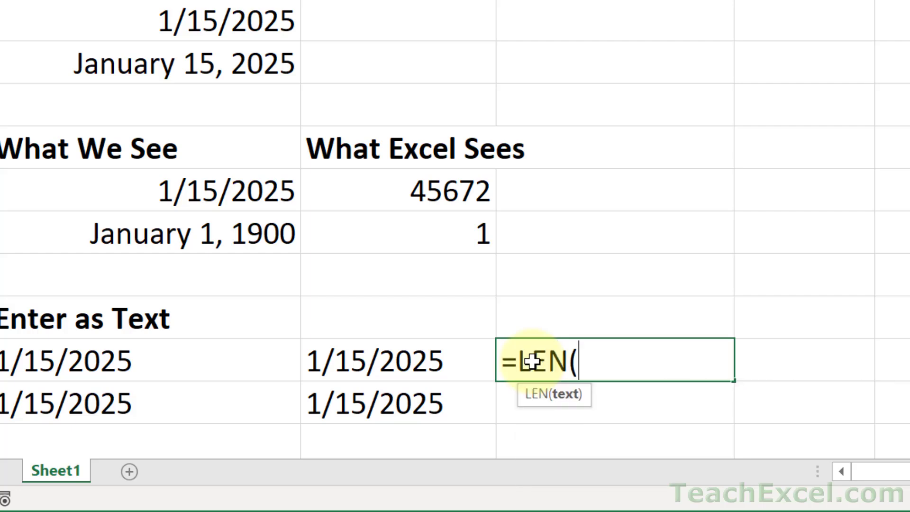
key("Left")
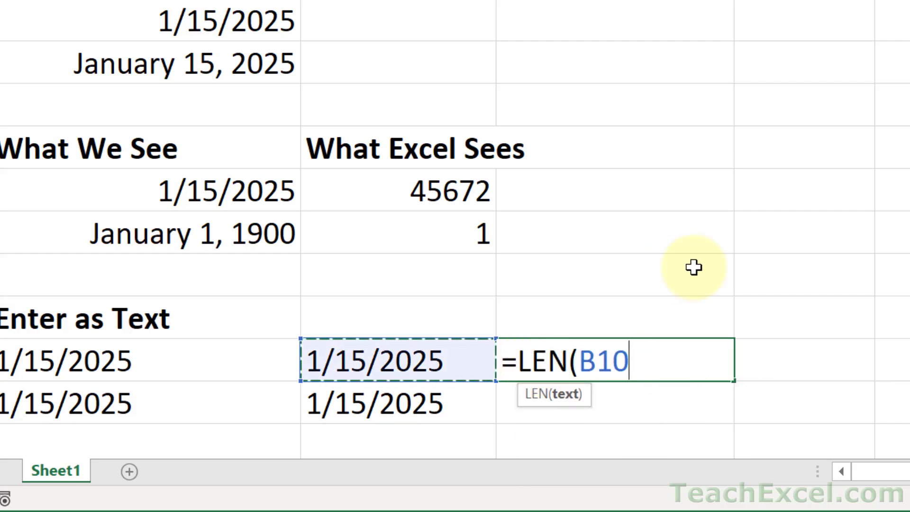
key("Return")
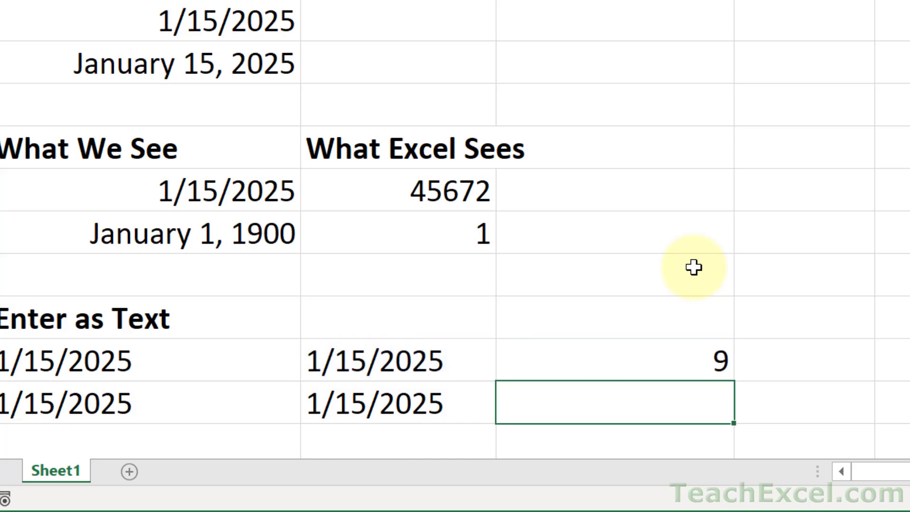
left_click(697, 368)
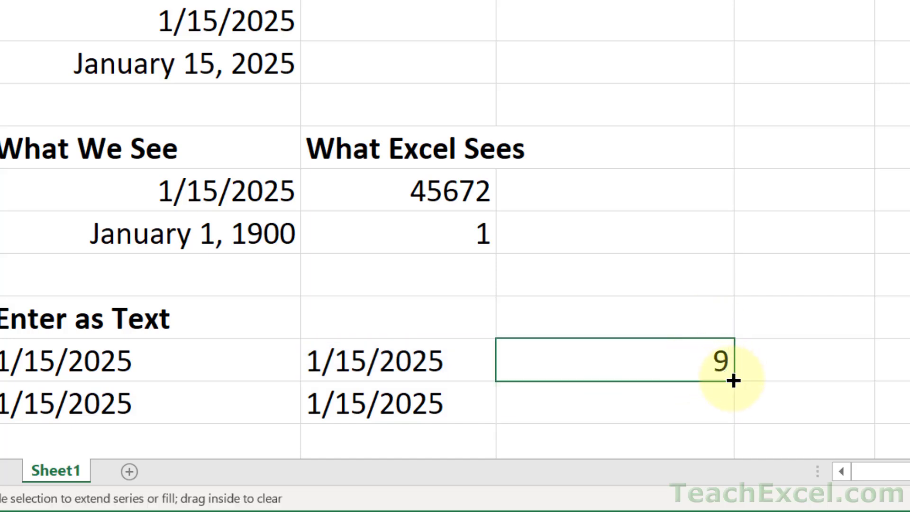
double_click(734, 380)
left_click(611, 398)
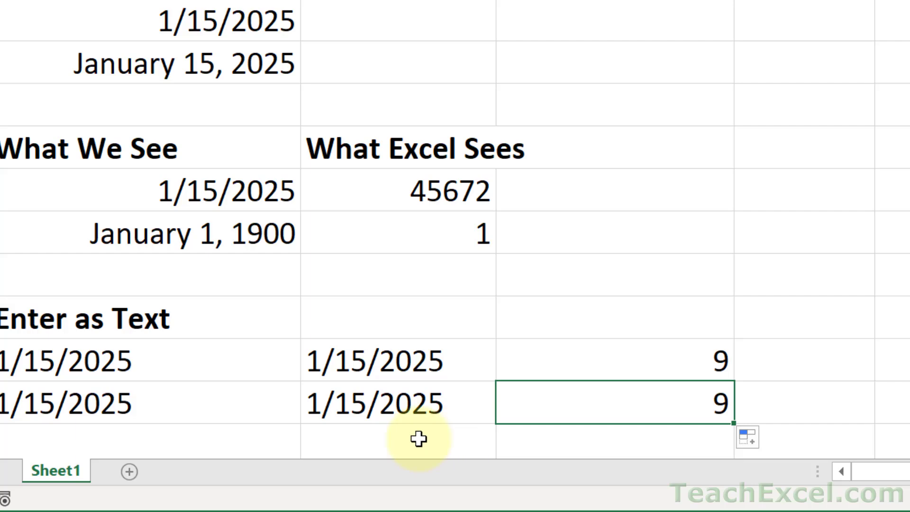
double_click(385, 400)
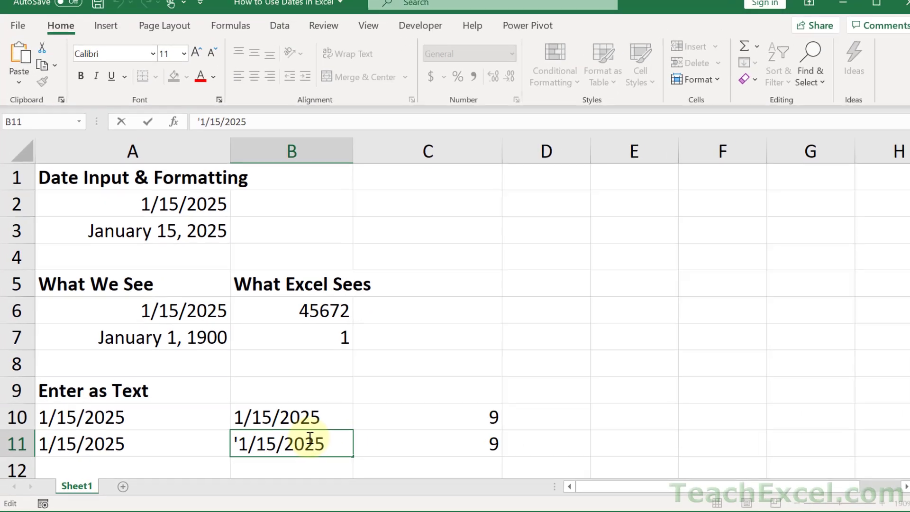
key("Escape")
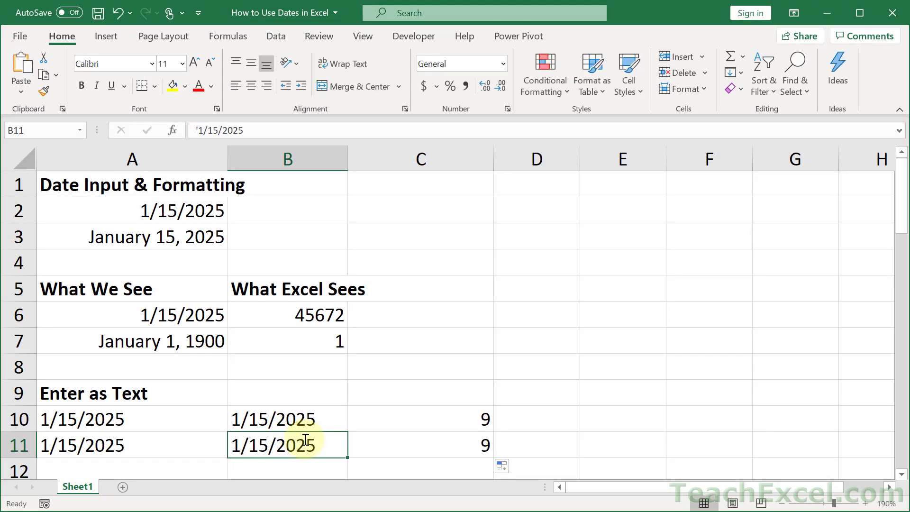
Clear the text dates and LEN formulas from cells B10:C11
left_click_drag(296, 416, 376, 441)
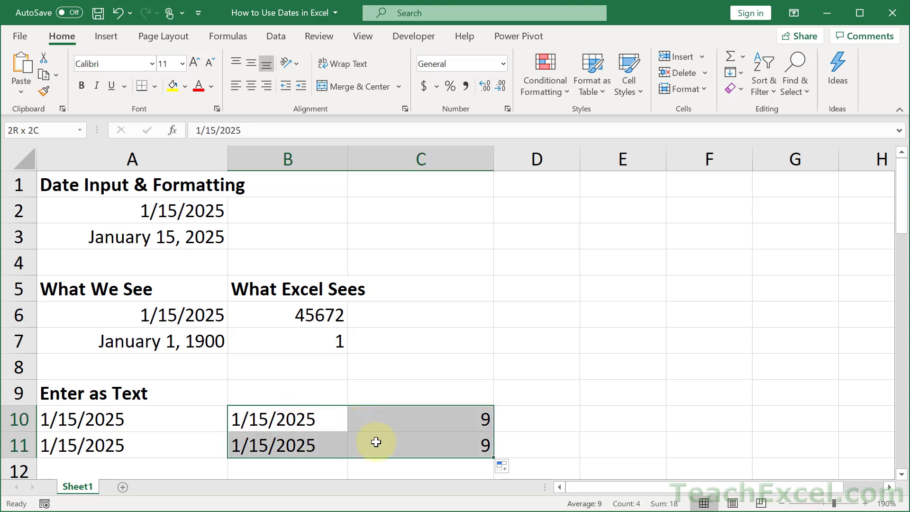
key("Delete")
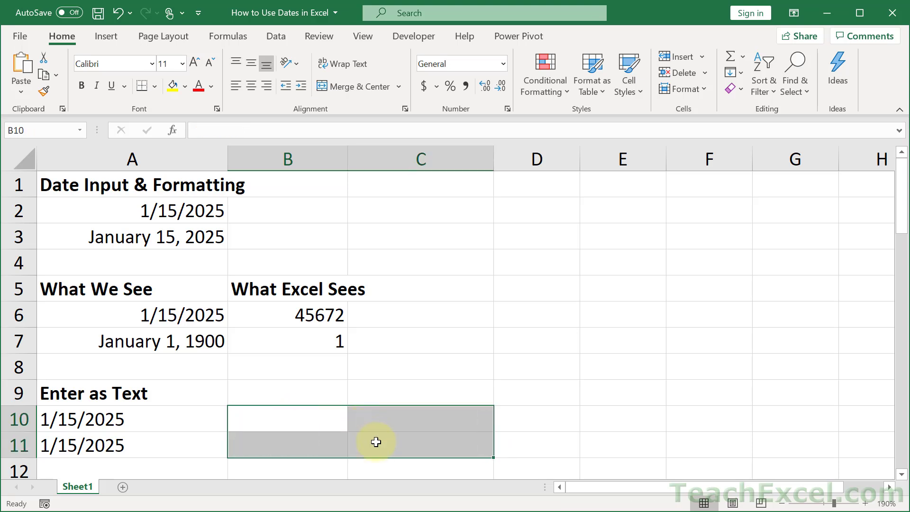
left_click(311, 422)
Clear the existing day, month and year formulas from cells B15:B17 in the Get Day Month Year section
scroll(313, 424, "down", 1)
scroll(313, 425, "down", 2)
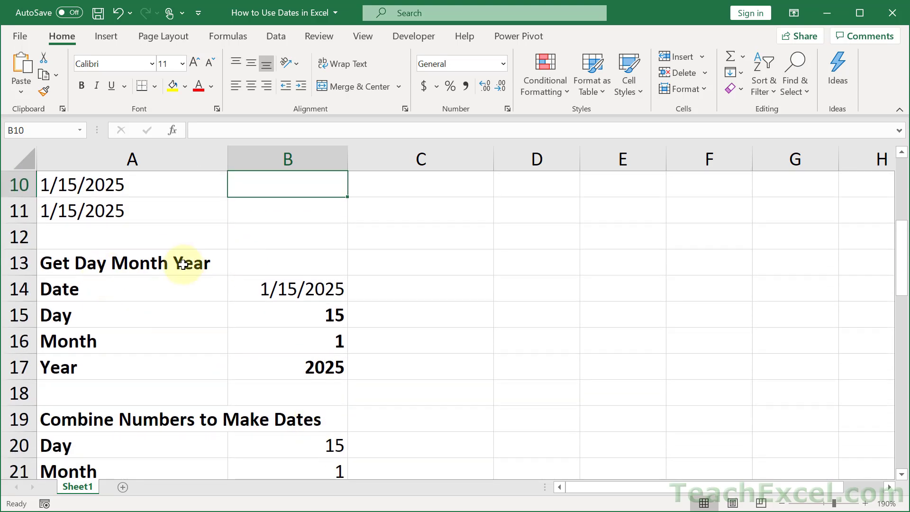
left_click(279, 288)
scroll(280, 287, "down", 1)
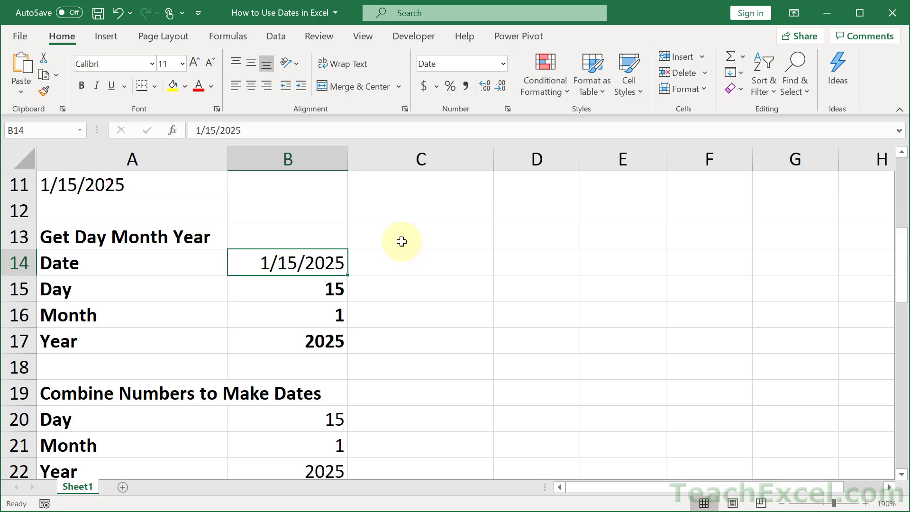
key("Down")
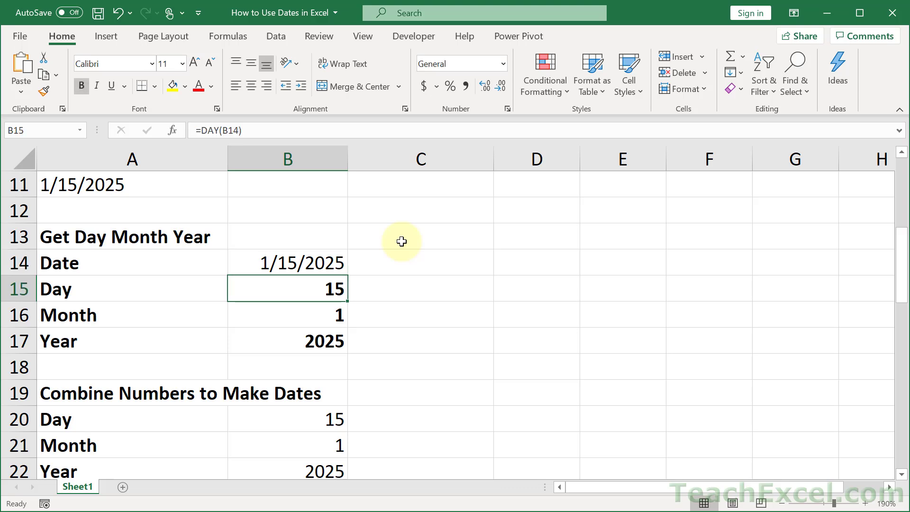
key("shift+Down")
key("shift+Down")
key("Delete")
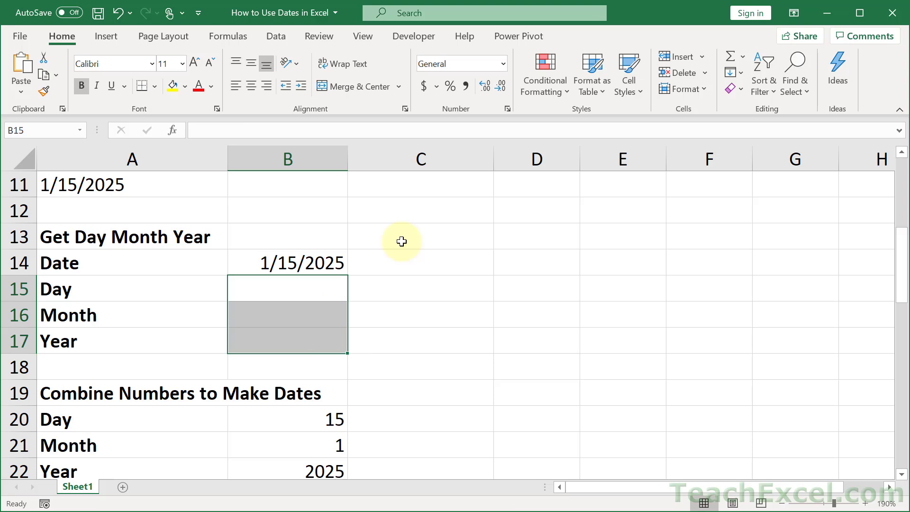
Enter =DAY(B14) in cell B15 to extract the day from the date
left_click(318, 282)
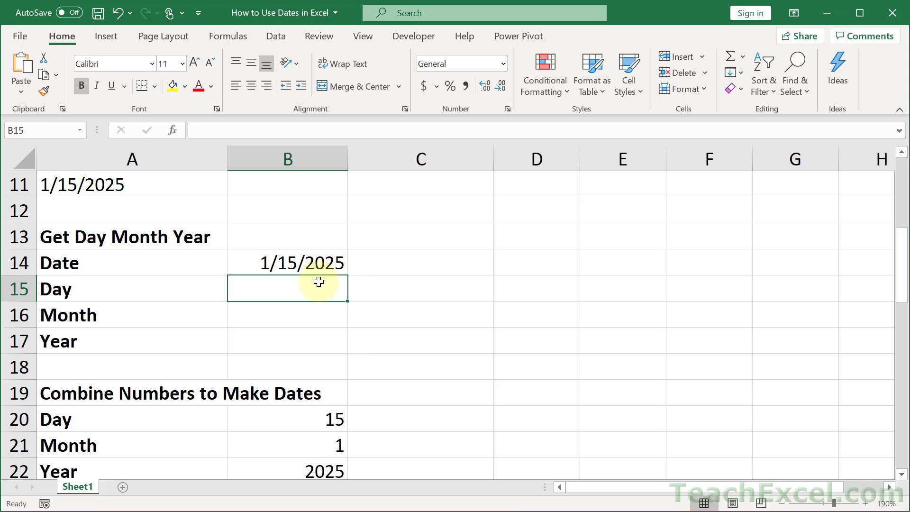
type("=day")
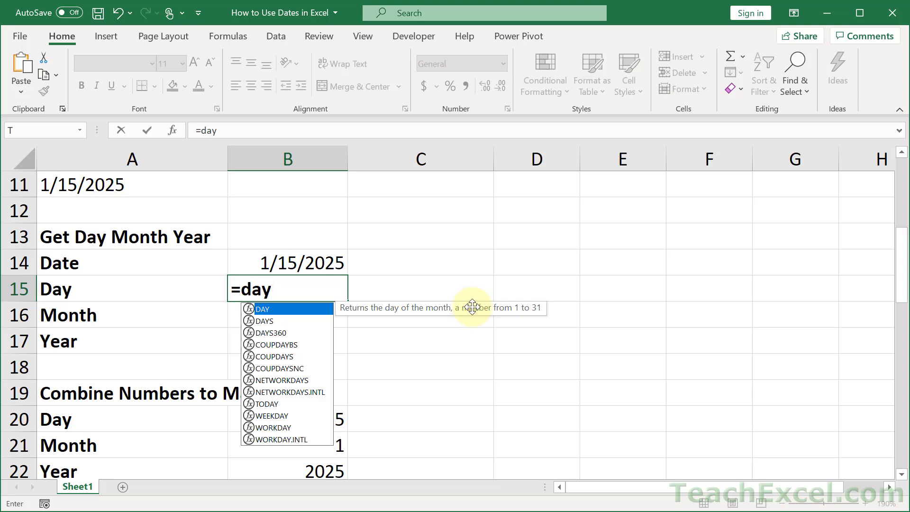
key("Tab")
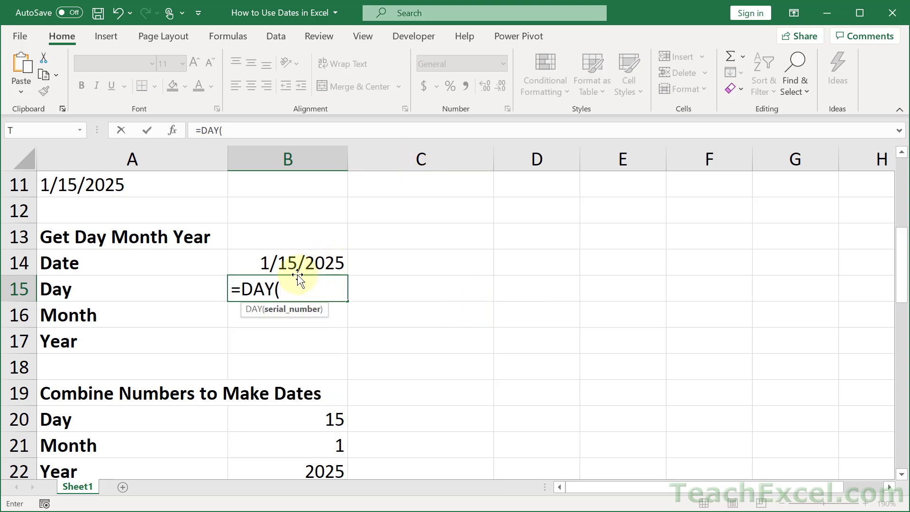
left_click(301, 255)
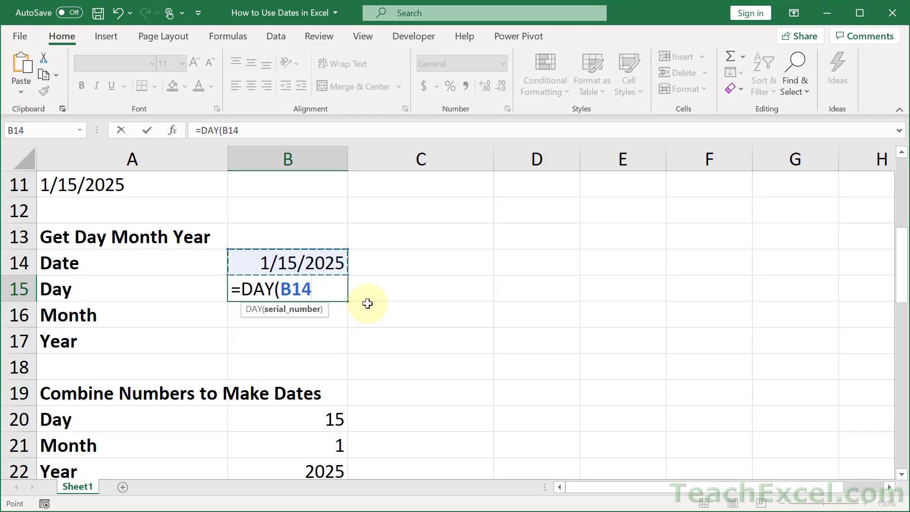
scroll(368, 303, "up", 3)
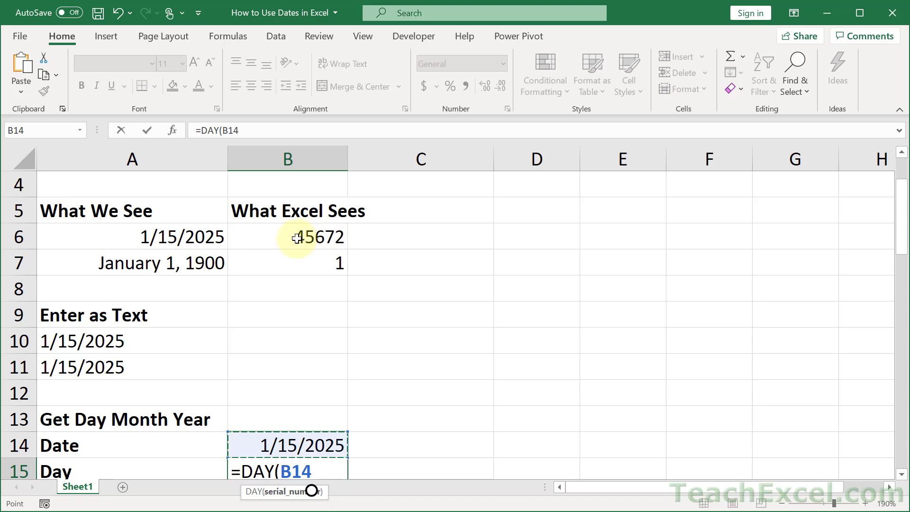
scroll(305, 316, "down", 2)
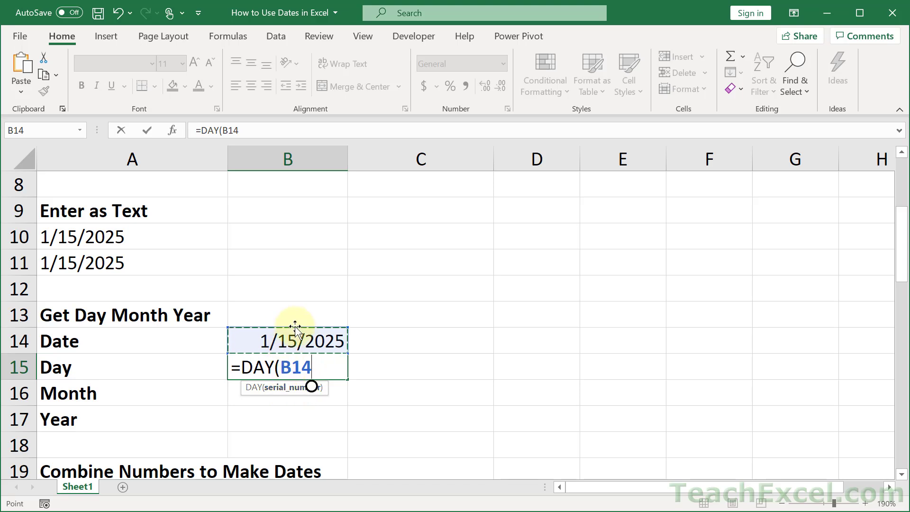
key("Return")
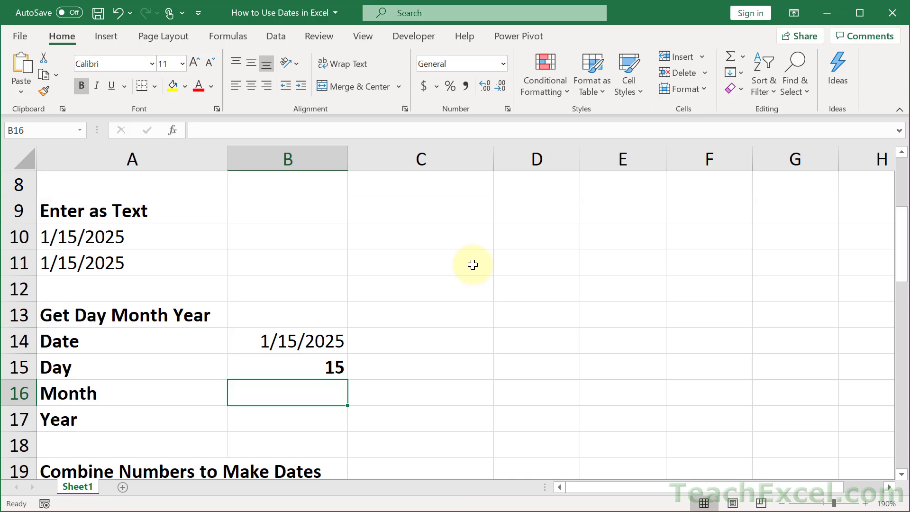
Enter =MONTH(B14) in cell B16 to extract the month from the date
type("=mon")
key("Tab")
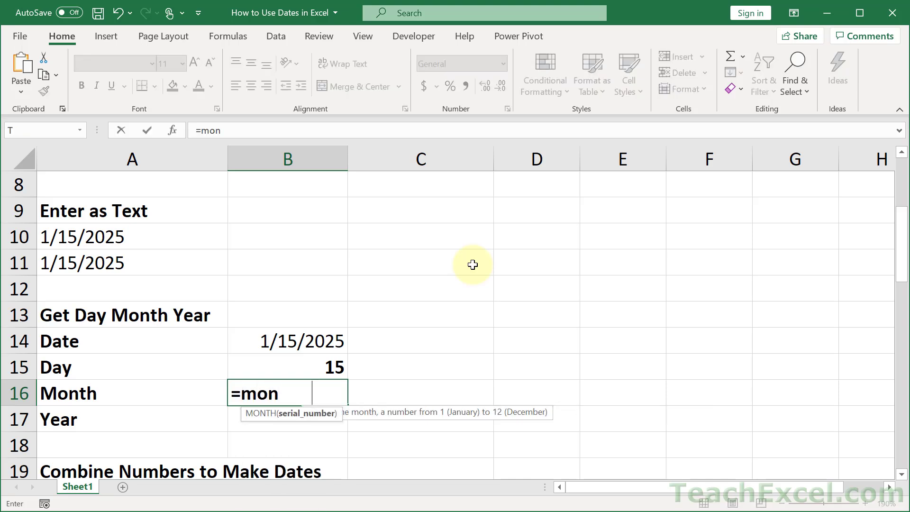
left_click(320, 344)
key("Return")
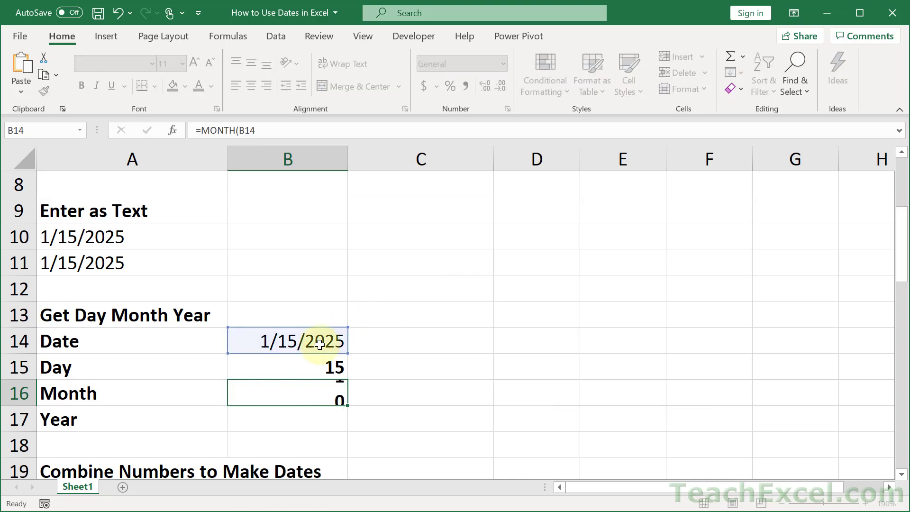
Enter =YEAR(B14) in cell B17 to extract the year from the date
type("=year")
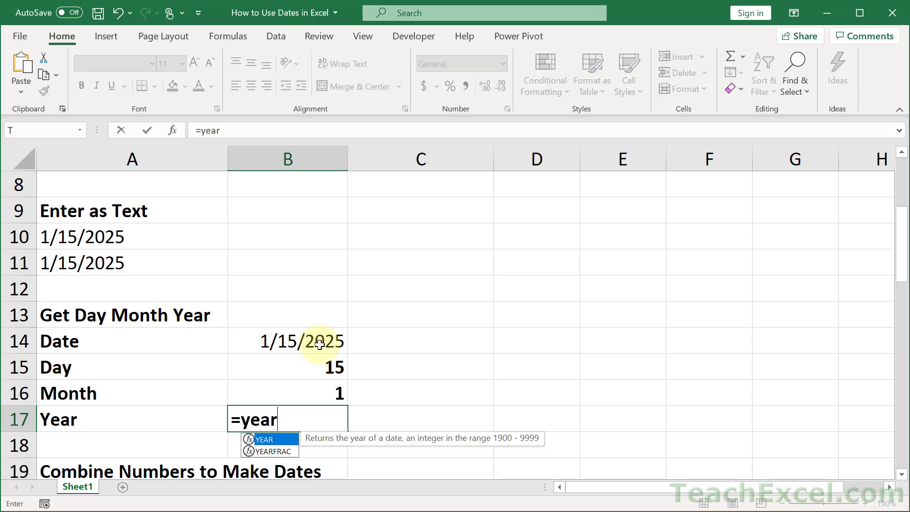
key("Tab")
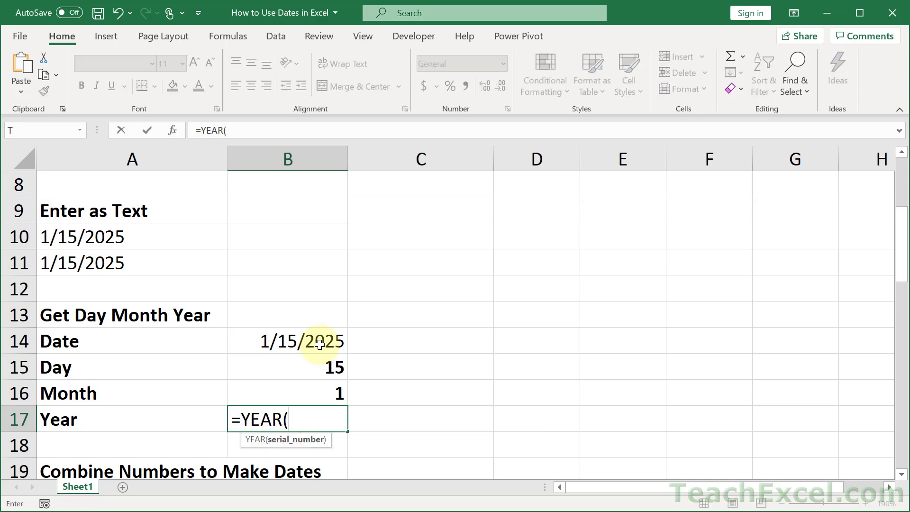
left_click(288, 344)
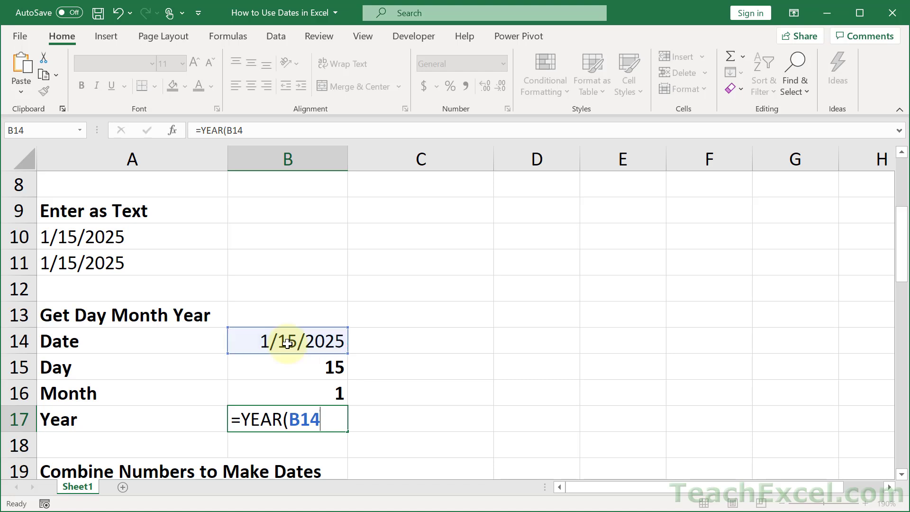
key("Return")
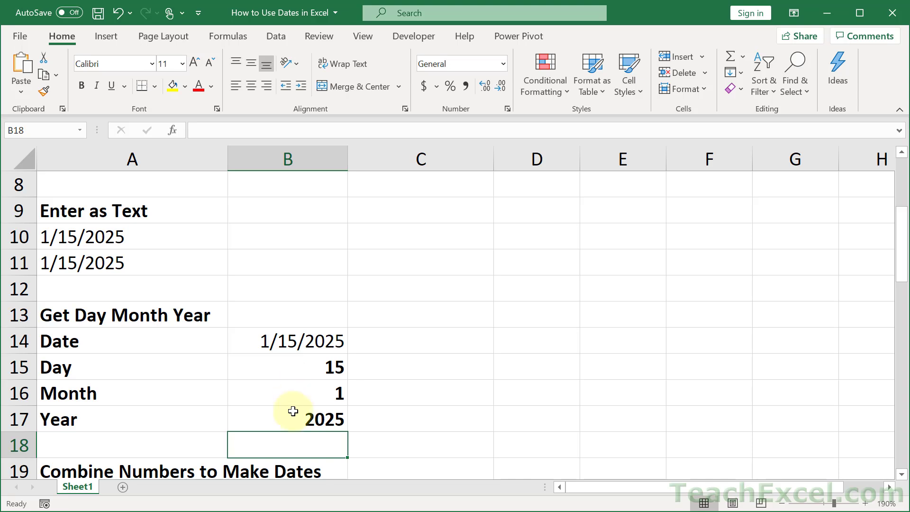
Check the day in B20 and the year in B22 in edit mode, and re-enter 1 as the month in B21
scroll(293, 411, "down", 3)
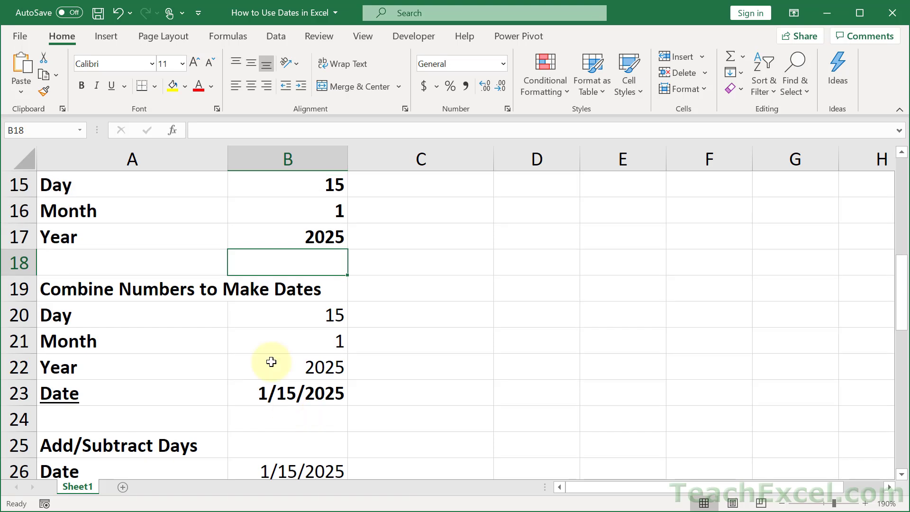
double_click(271, 318)
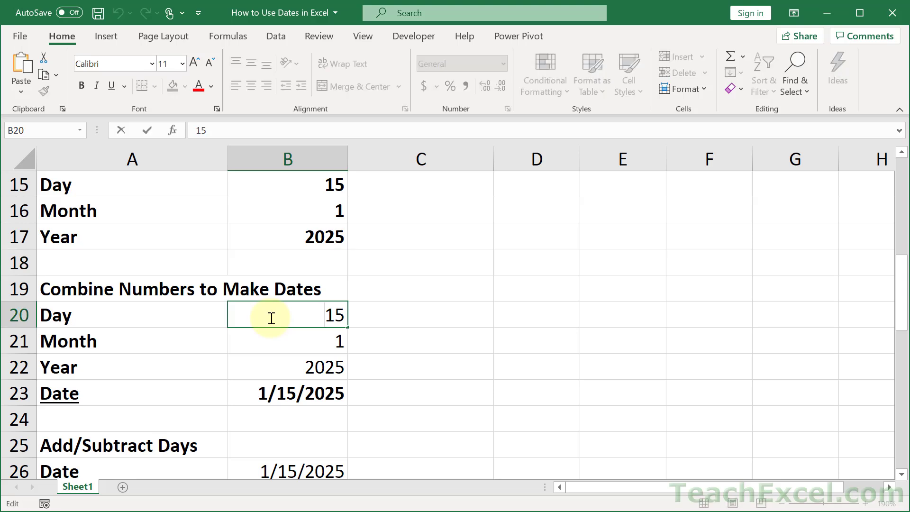
key("Escape")
left_click(276, 341)
type("1")
key("ctrl+Return")
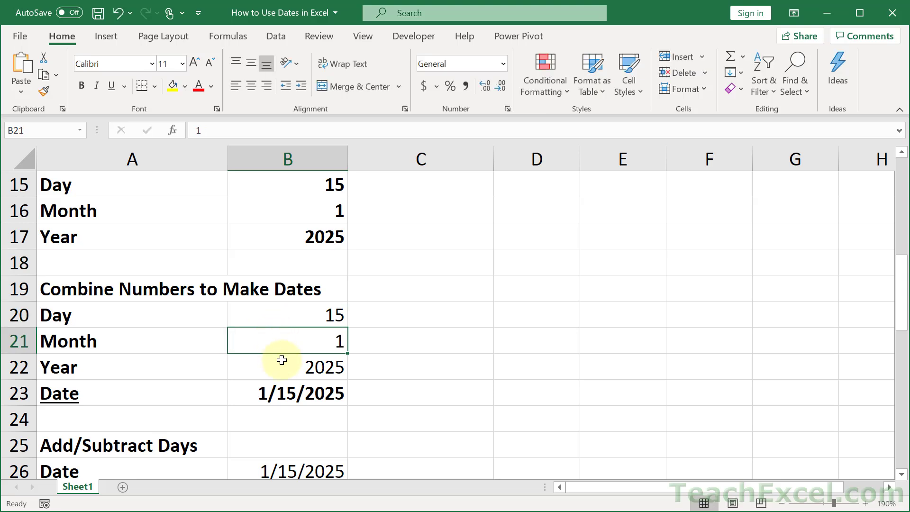
double_click(282, 360)
key("Escape")
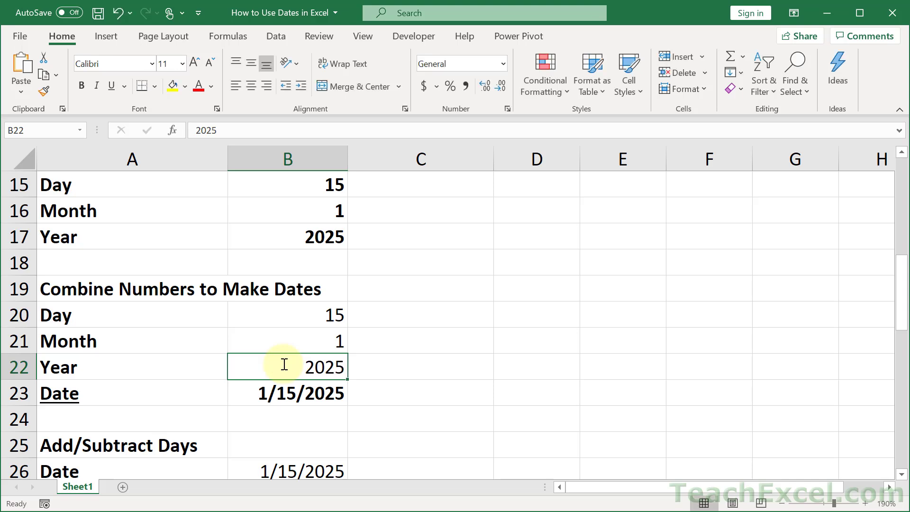
Replace the contents of cell B23 with =DATE(B22,B21,B20) to build a date from the year, month and day
left_click(299, 386)
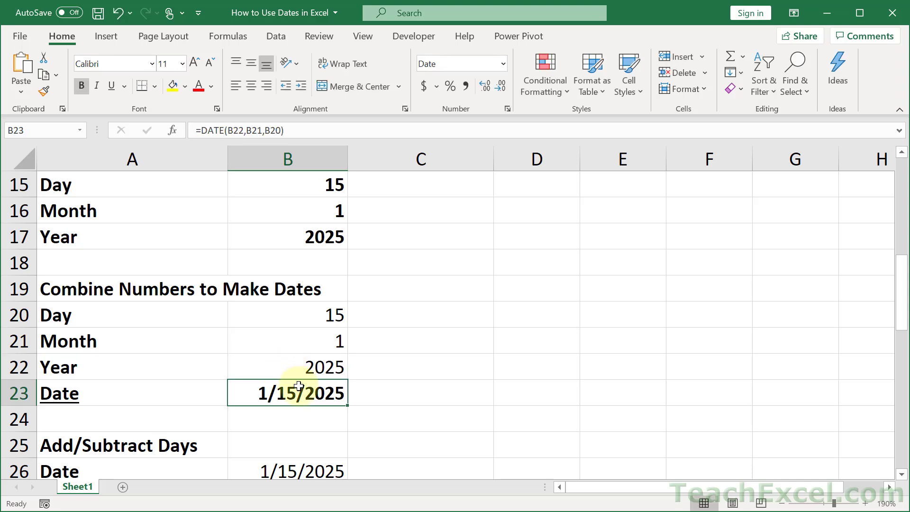
key("Delete")
type("=")
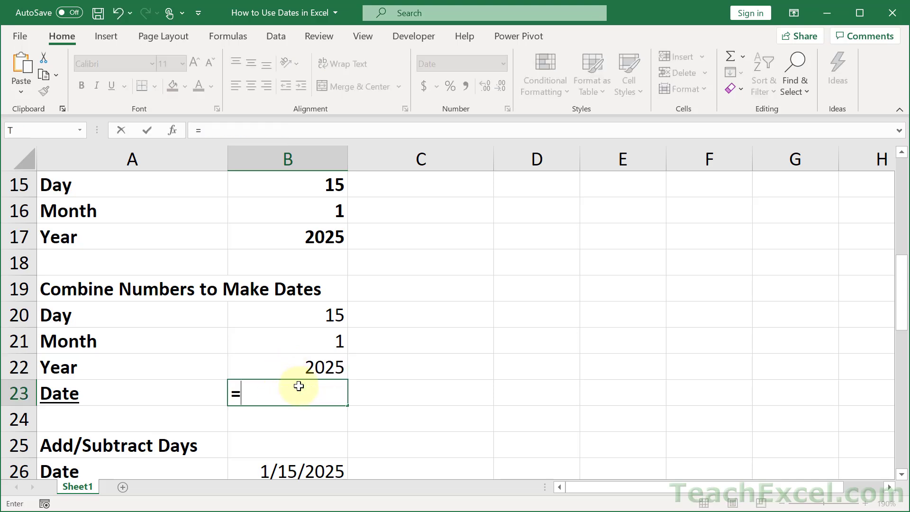
type("date")
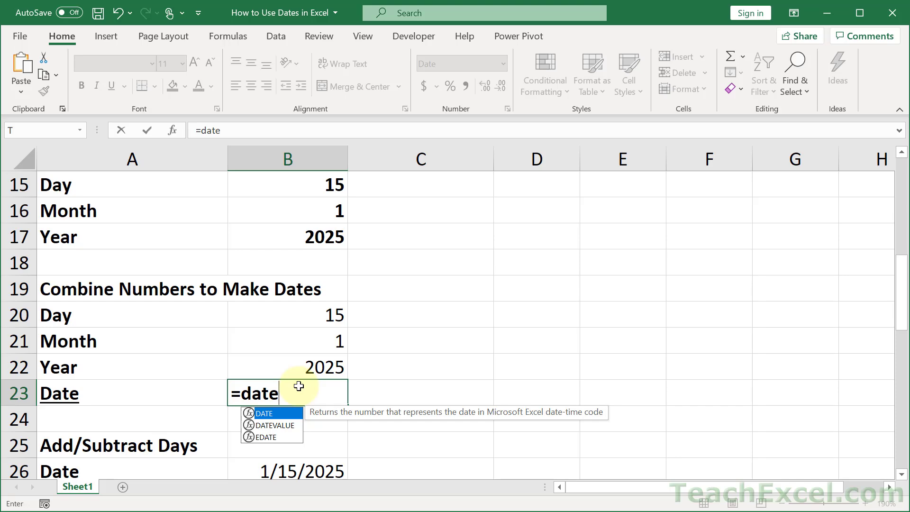
key("Tab")
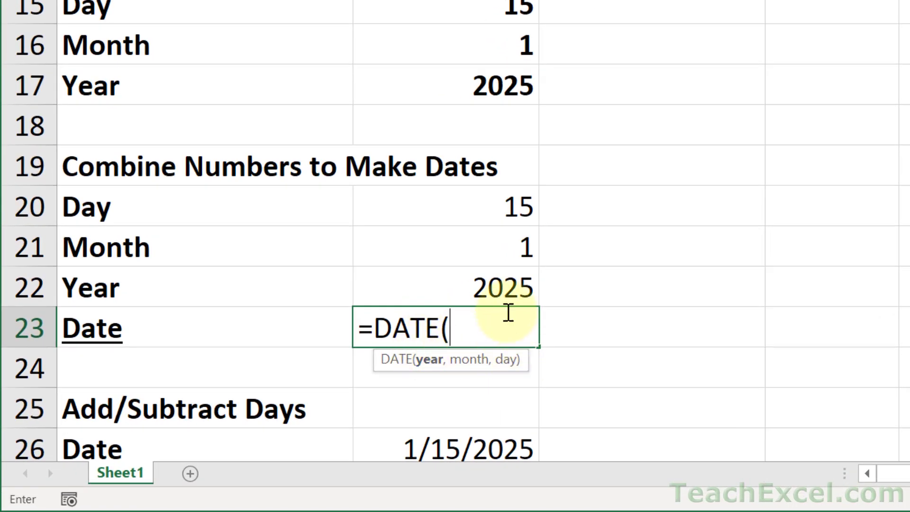
left_click(499, 290)
type(",")
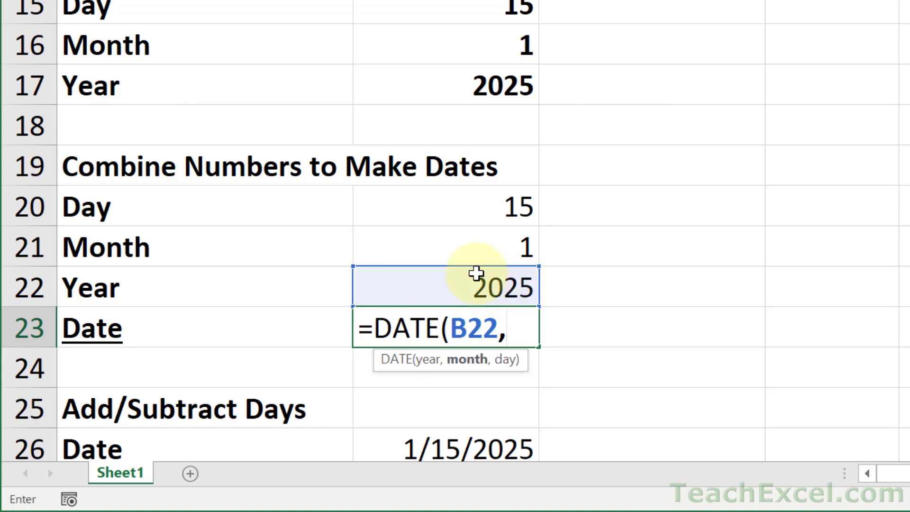
left_click(464, 252)
type(",")
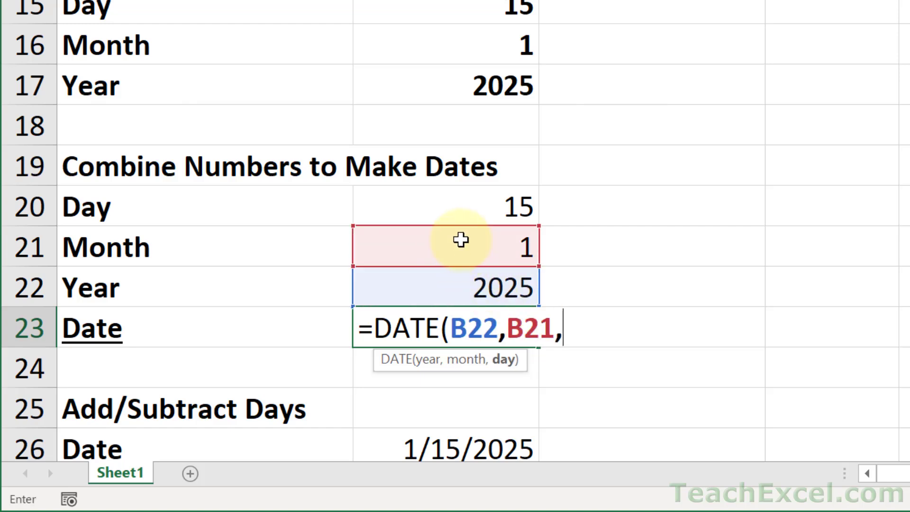
left_click(430, 204)
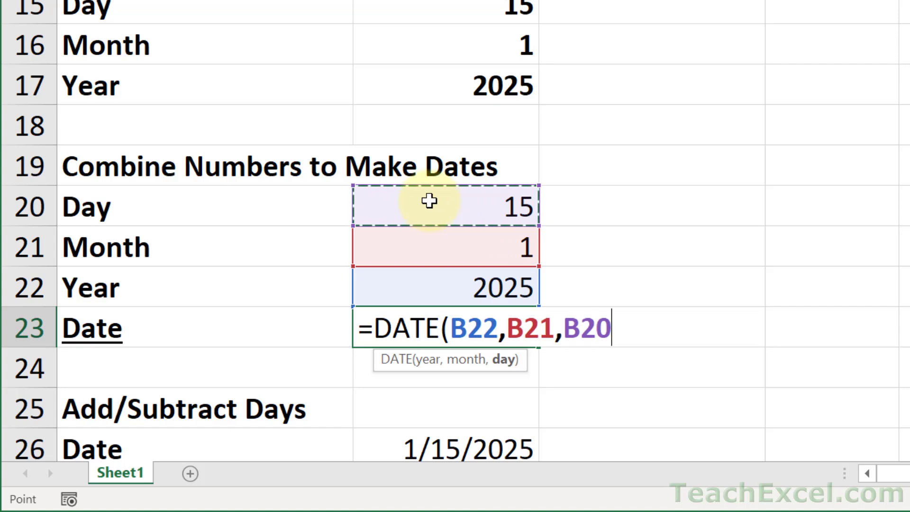
type(")")
key("Return")
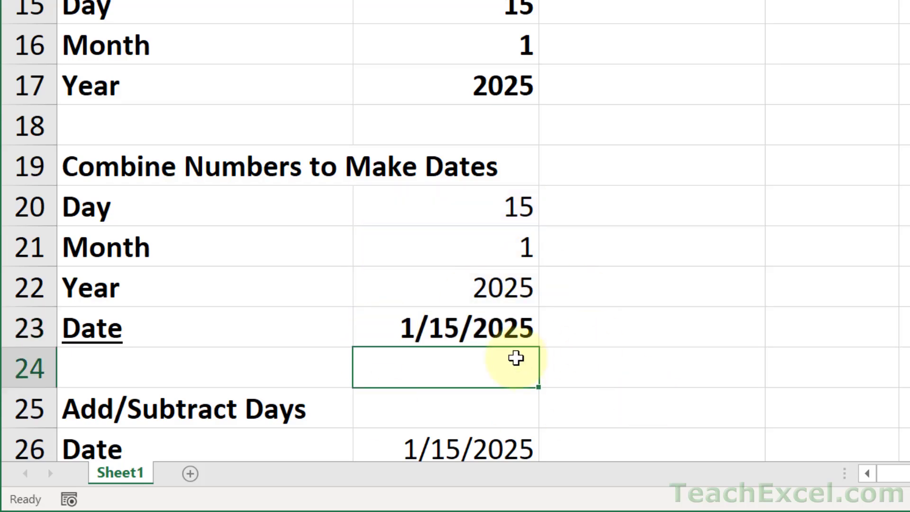
Apply the General number format to the date in B23 to view its serial number, and undo the format change
left_click(471, 326)
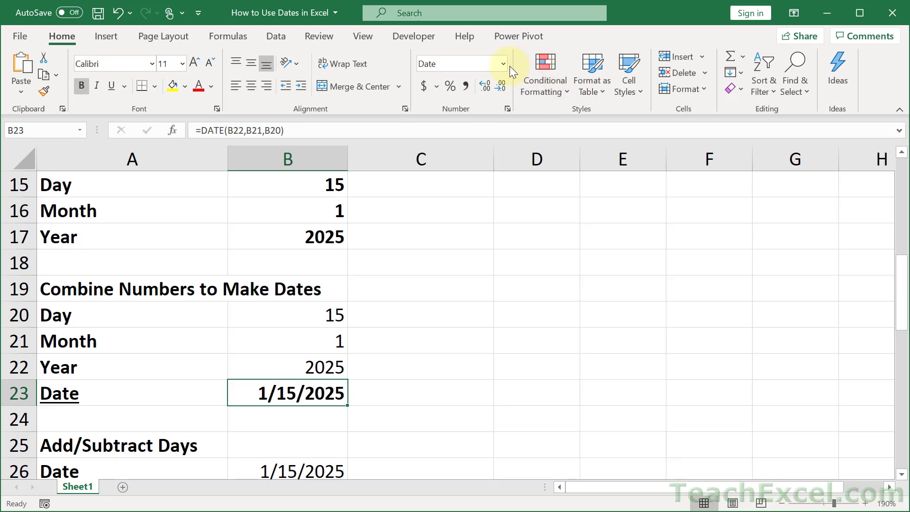
left_click(504, 64)
left_click(494, 81)
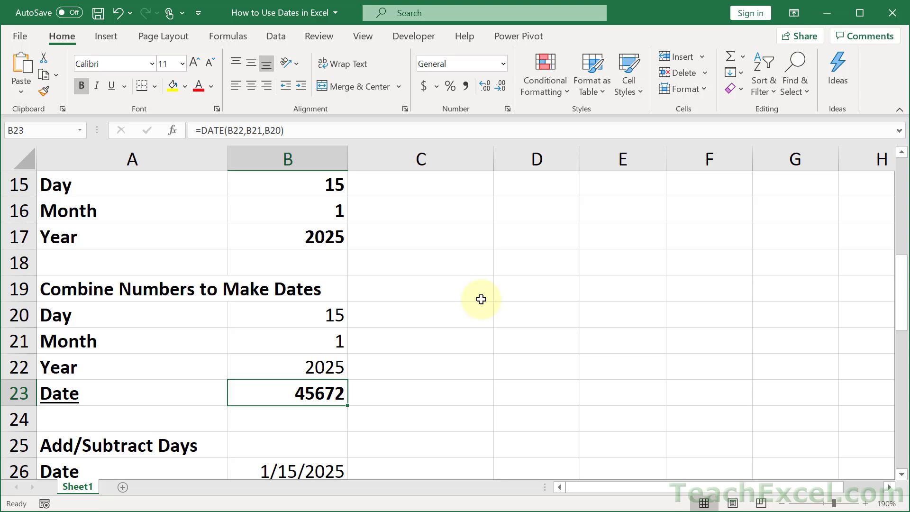
key("ctrl+z")
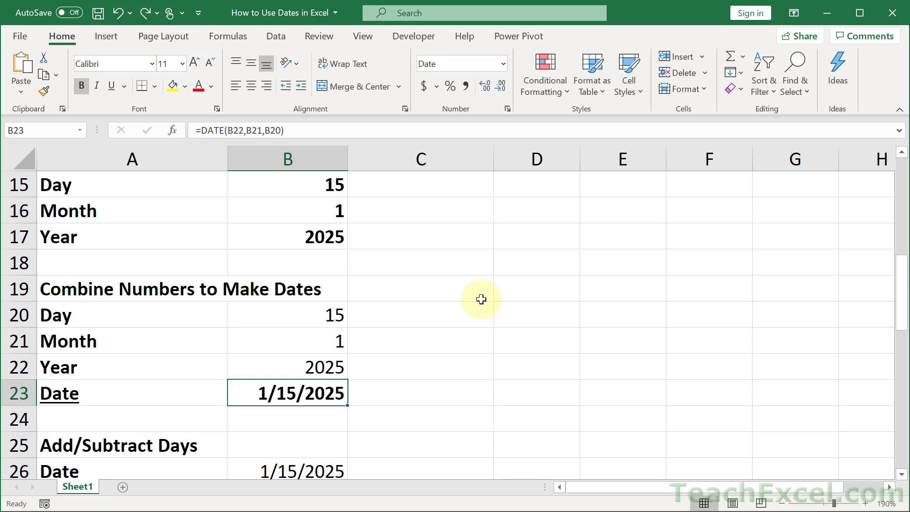
Replace the Result in cell B28 with =B26+B27 to add the number of days to the date
scroll(481, 299, "down", 2)
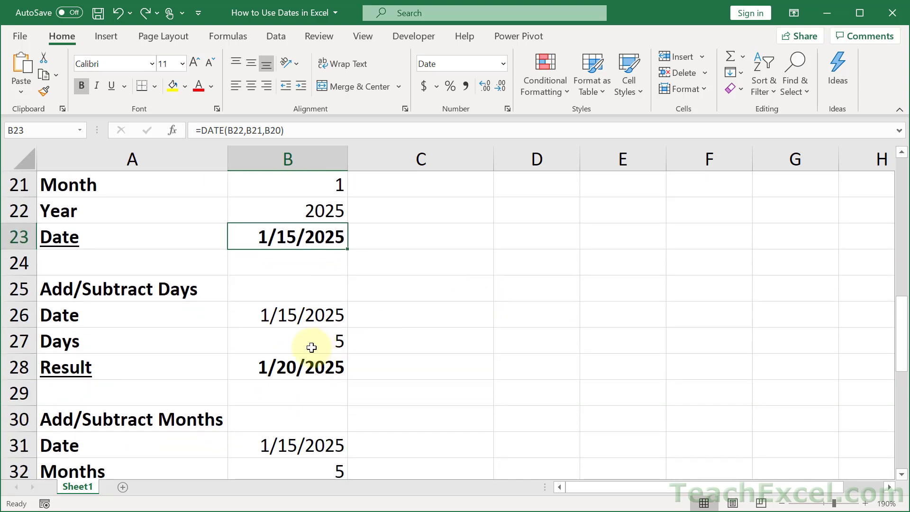
left_click(297, 315)
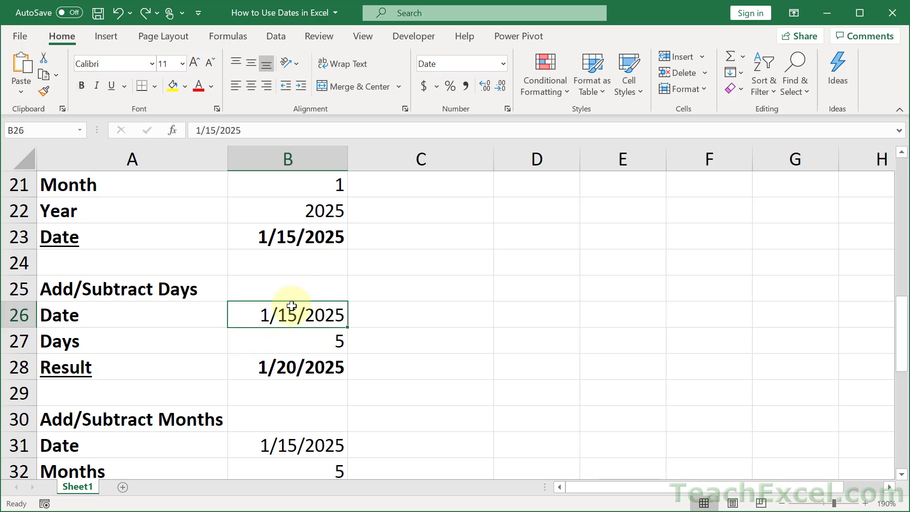
left_click(312, 340)
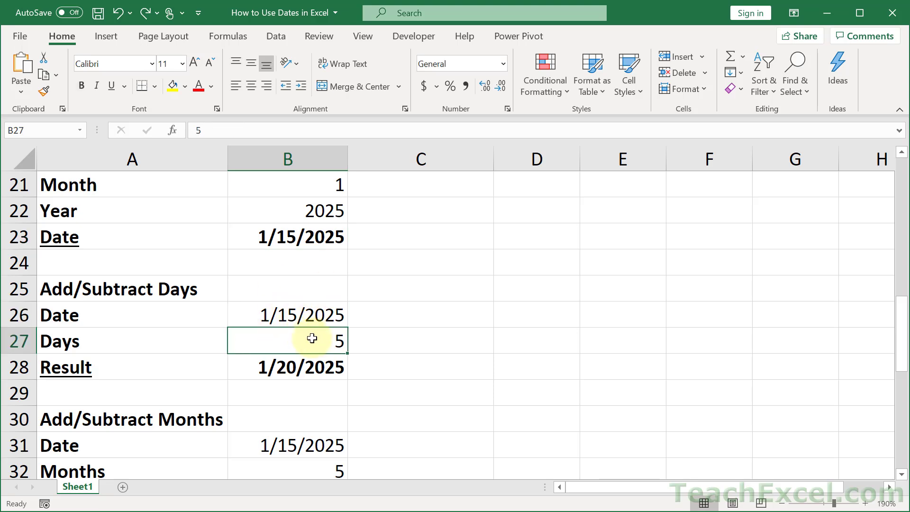
double_click(312, 338)
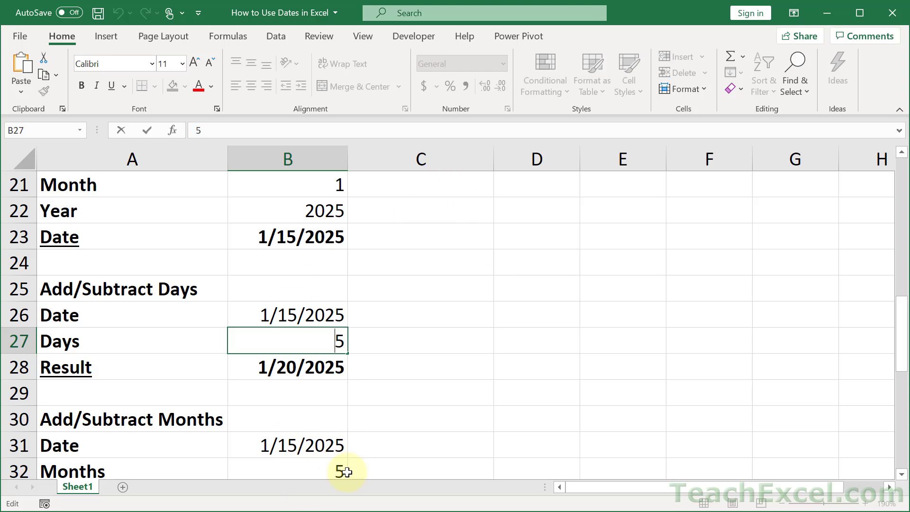
key("Escape")
key("Down")
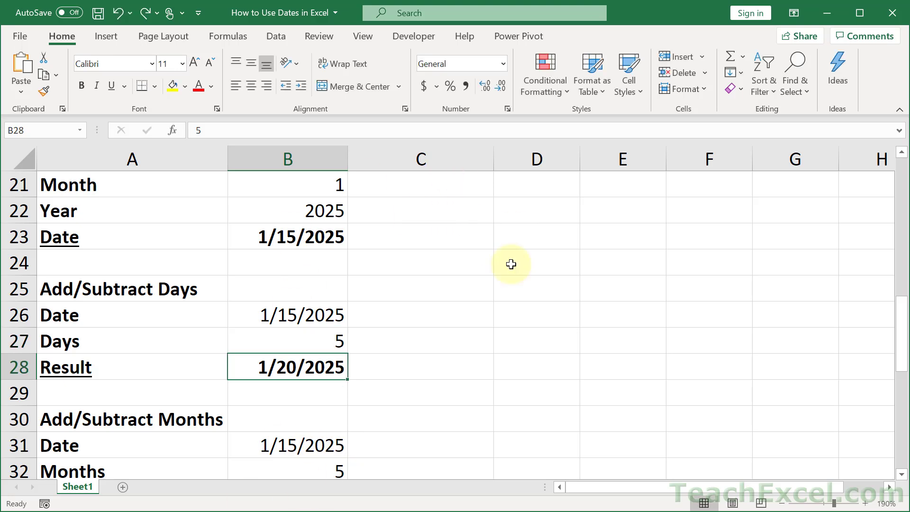
key("Delete")
type("=")
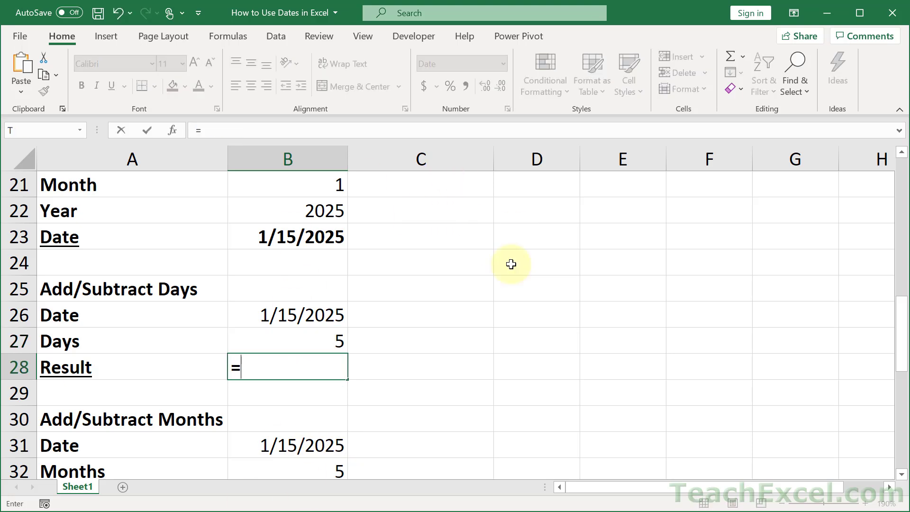
left_click(311, 313)
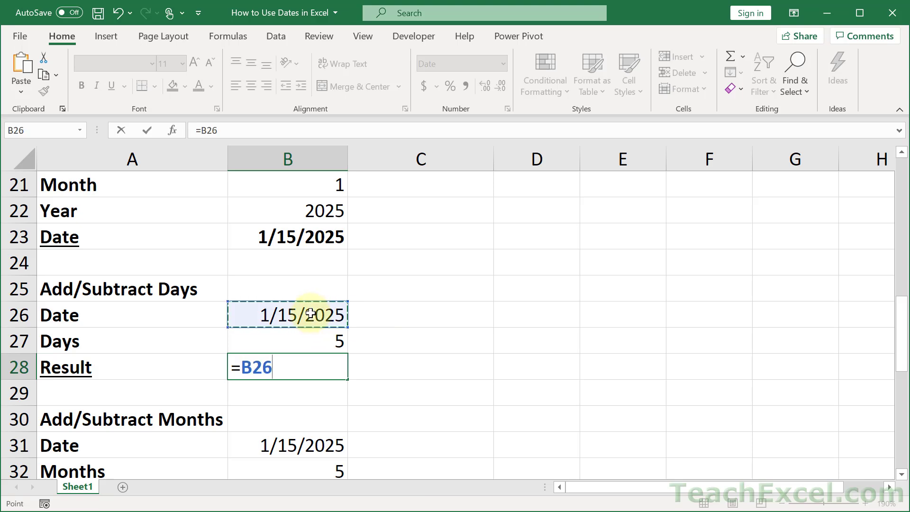
type("+")
left_click(311, 338)
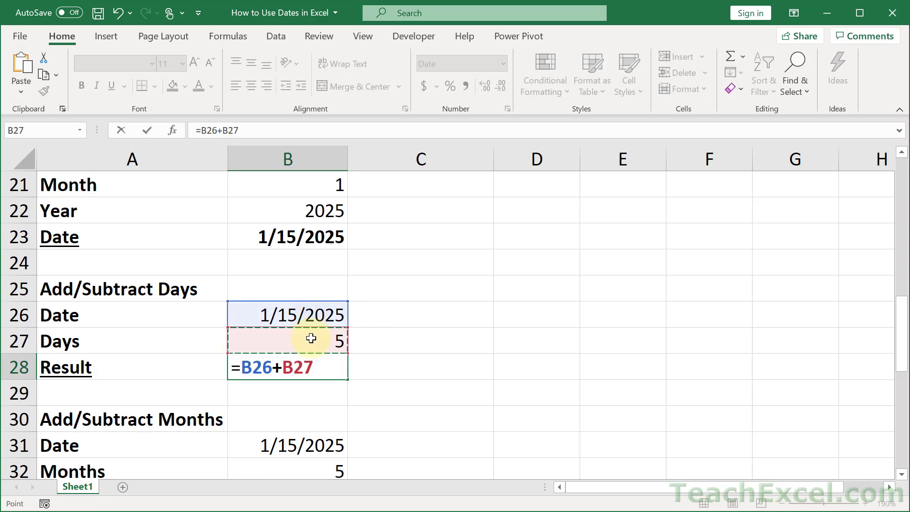
key("Return")
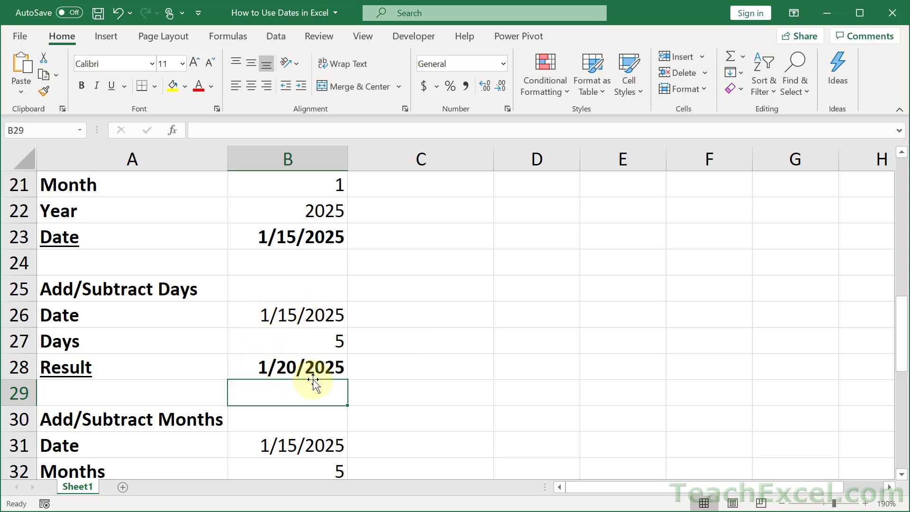
Set the number of days in cell B27 to -5 to subtract days from the date
double_click(338, 341)
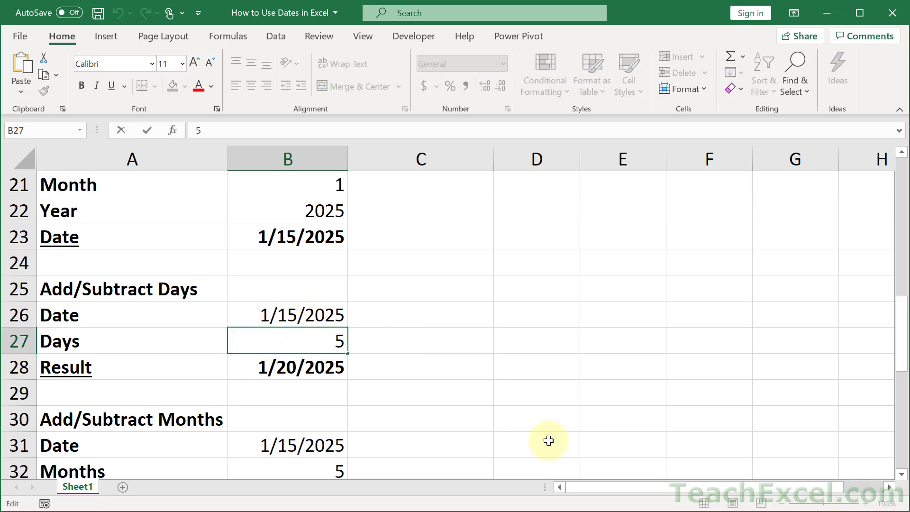
type("-")
key("Return")
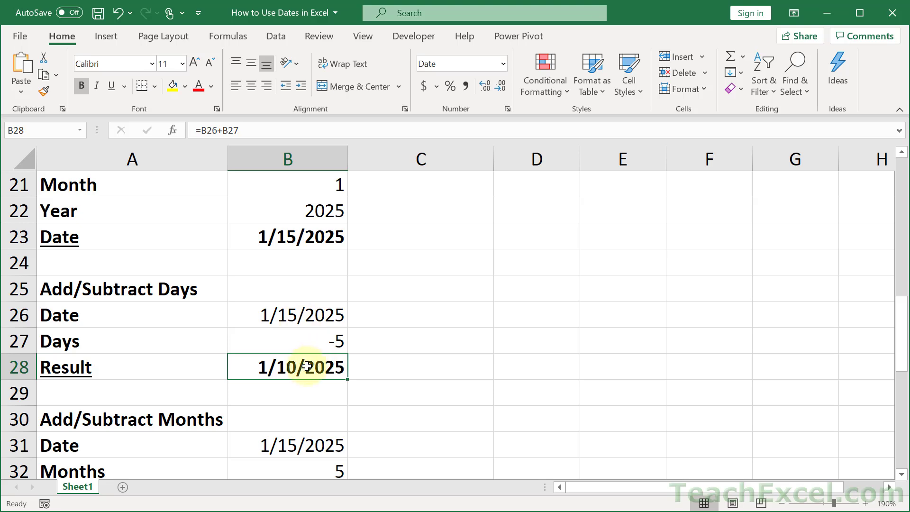
Rebuild the Result formula in cell B33 as =EDATE(B31,B32) to add the number of months to the date
scroll(315, 384, "down", 2)
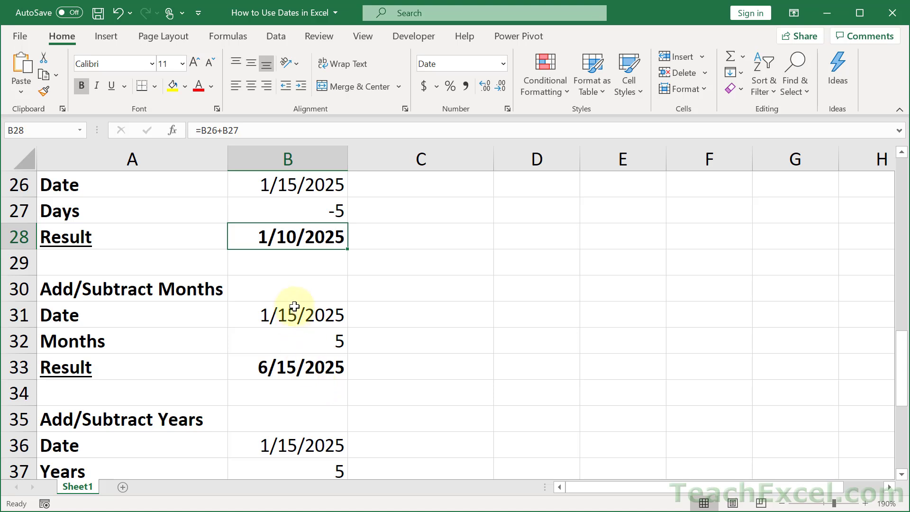
left_click(295, 309)
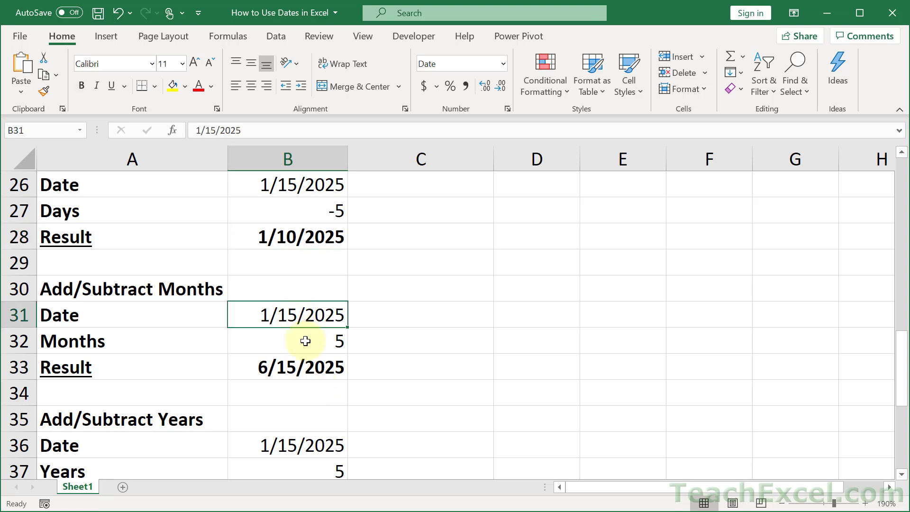
left_click(306, 341)
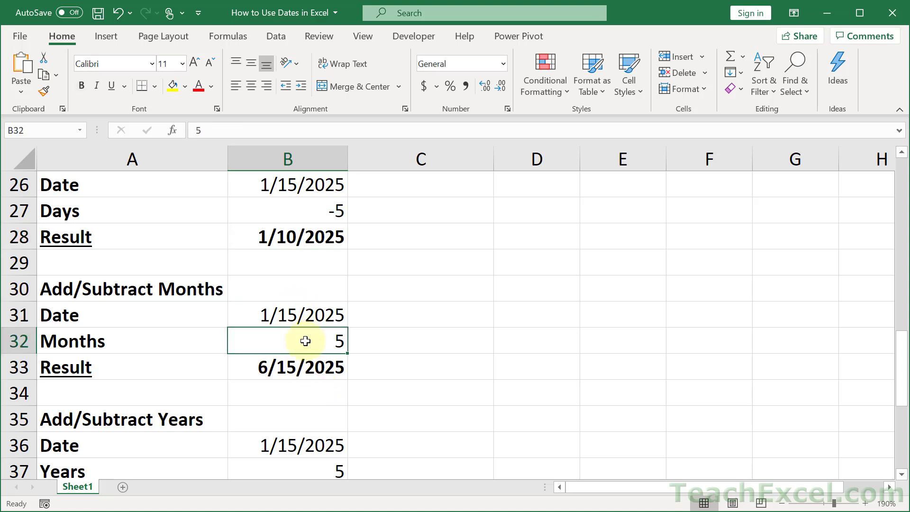
left_click(303, 367)
scroll(395, 381, "up", 1)
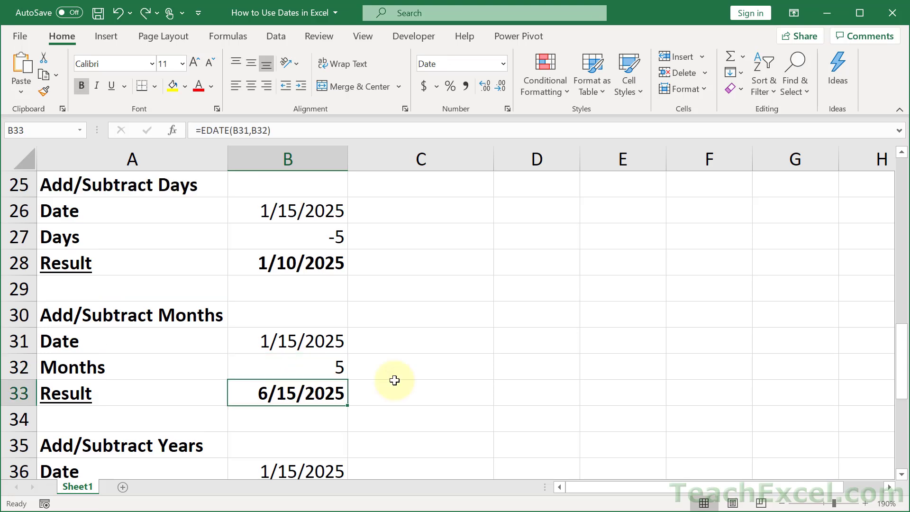
key("F2")
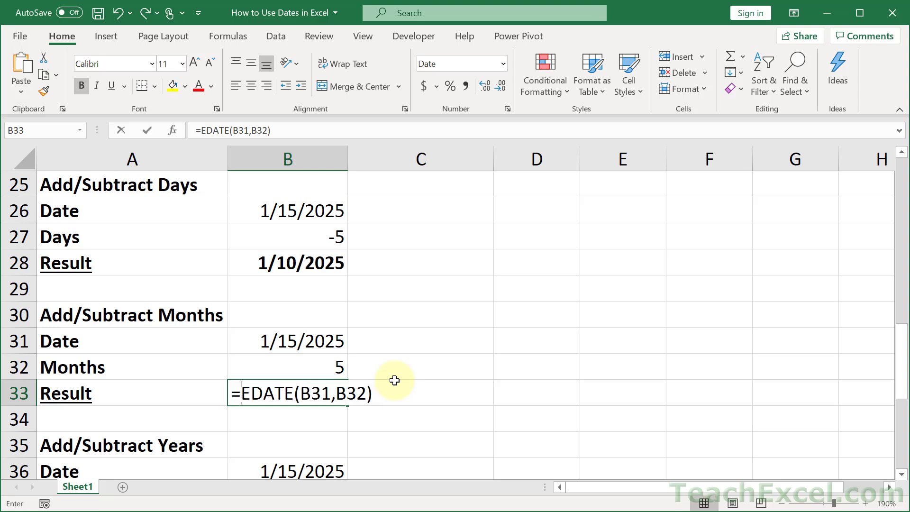
key("BackSpace")
key("BackSpace")
key("BackSpace")
key("BackSpace")
key("BackSpace")
key("BackSpace")
key("BackSpace")
key("BackSpace")
key("BackSpace")
key("BackSpace")
key("BackSpace")
key("BackSpace")
key("BackSpace")
key("BackSpace")
type("ed")
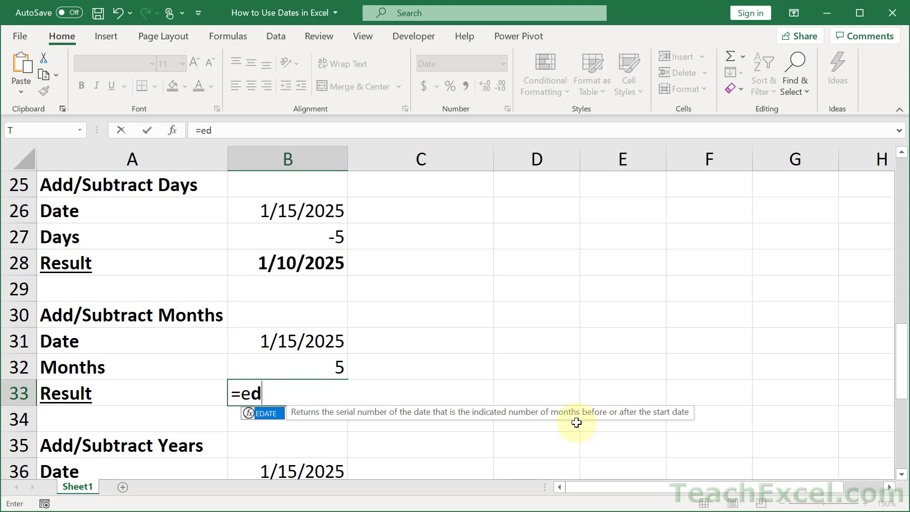
key("Tab")
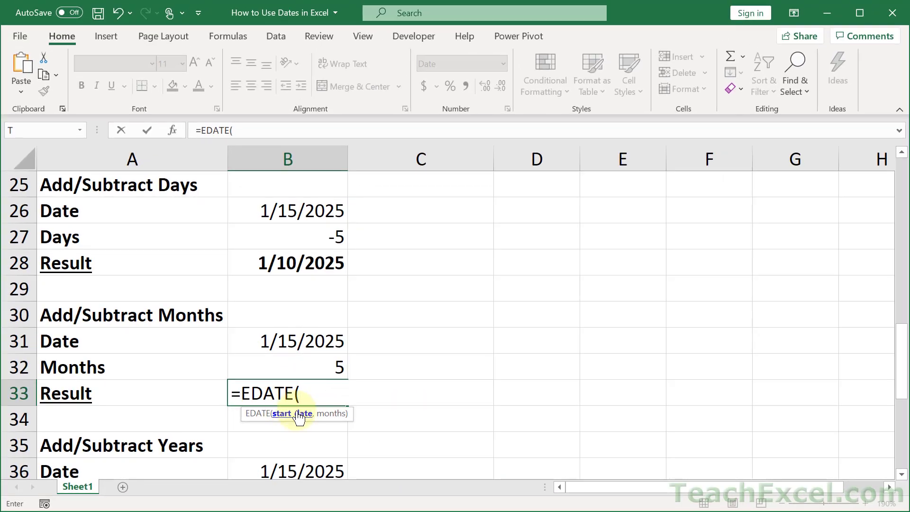
left_click(279, 342)
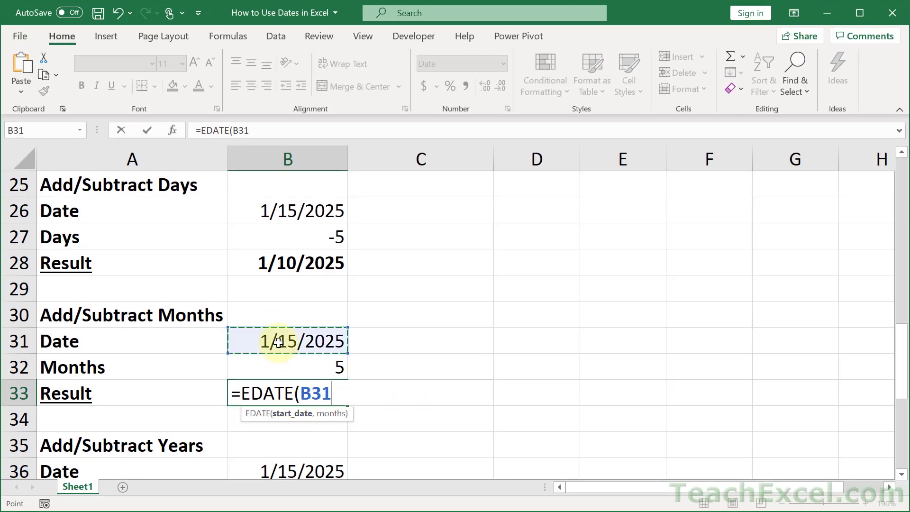
type(",")
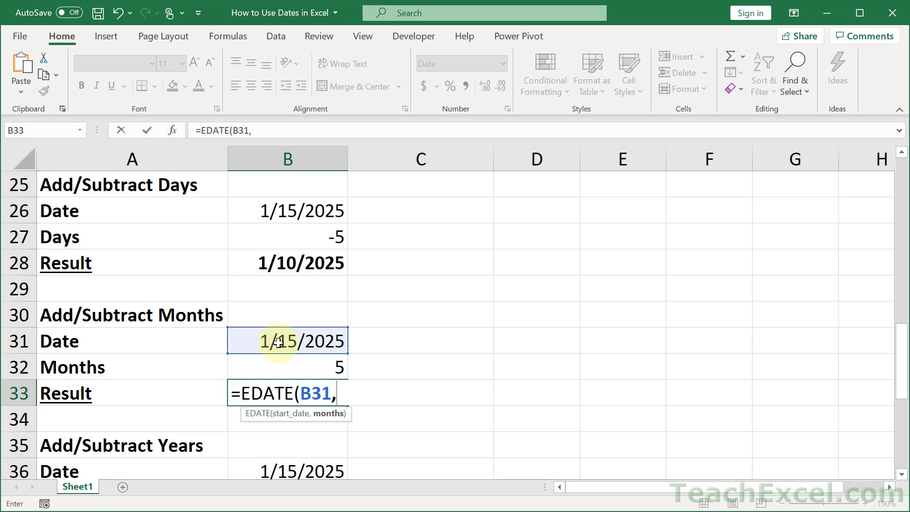
left_click(308, 368)
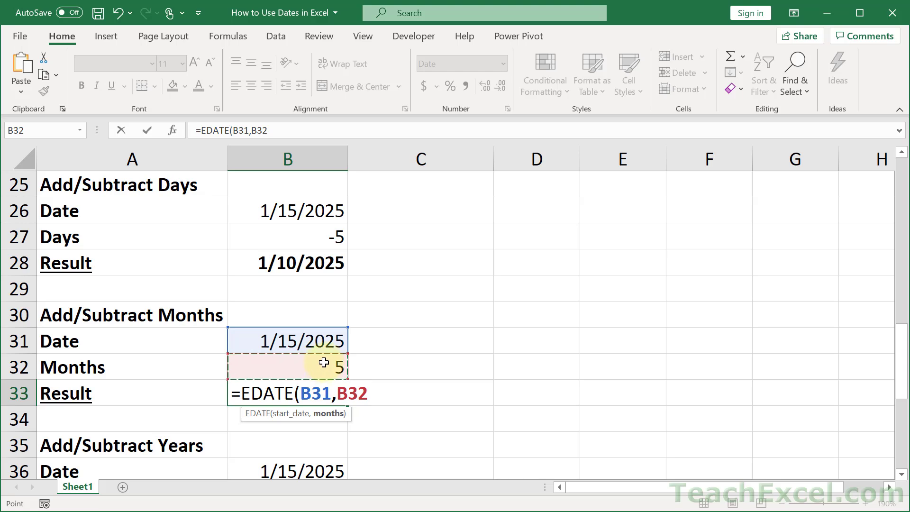
type(")")
key("Return")
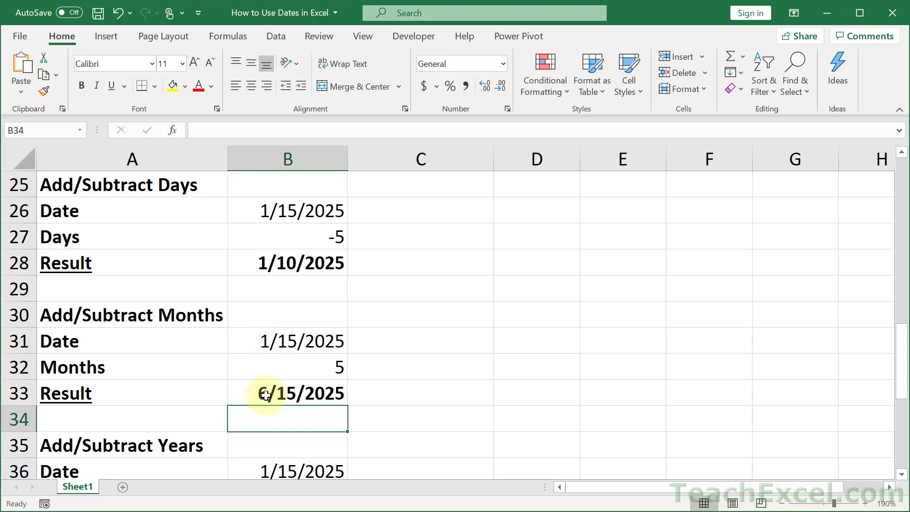
Set the number of months in cell B32 to -5 to subtract months from the date
left_click(319, 366)
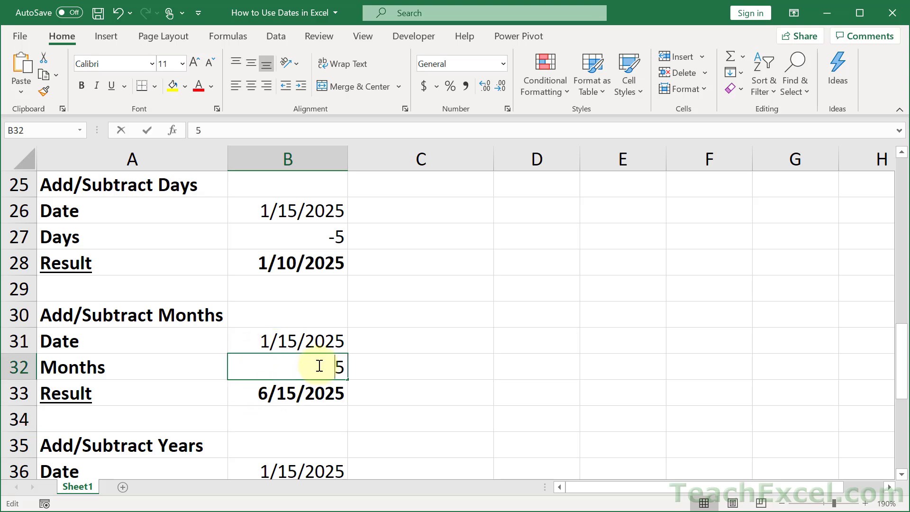
double_click(319, 366)
type("-")
key("Return")
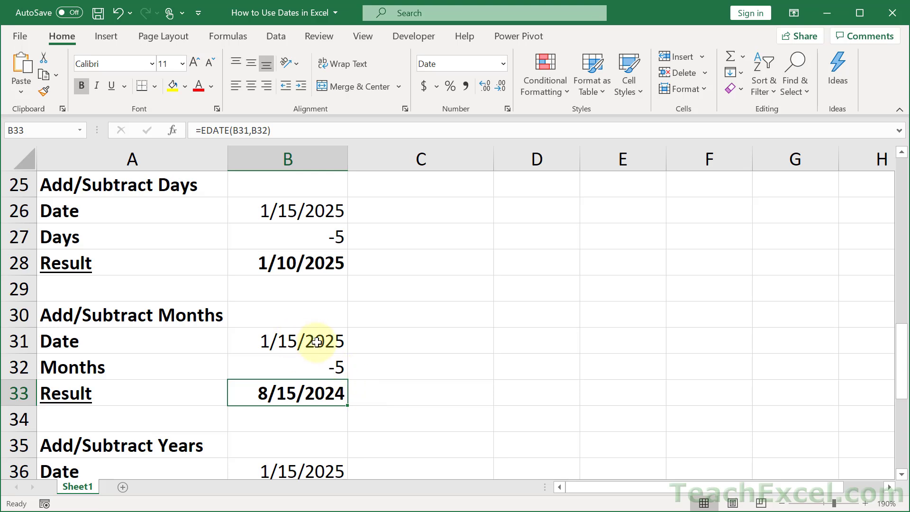
Inspect the EDATE formula in cell B33 and the Date and Years inputs in cells B36 and B37
double_click(303, 393)
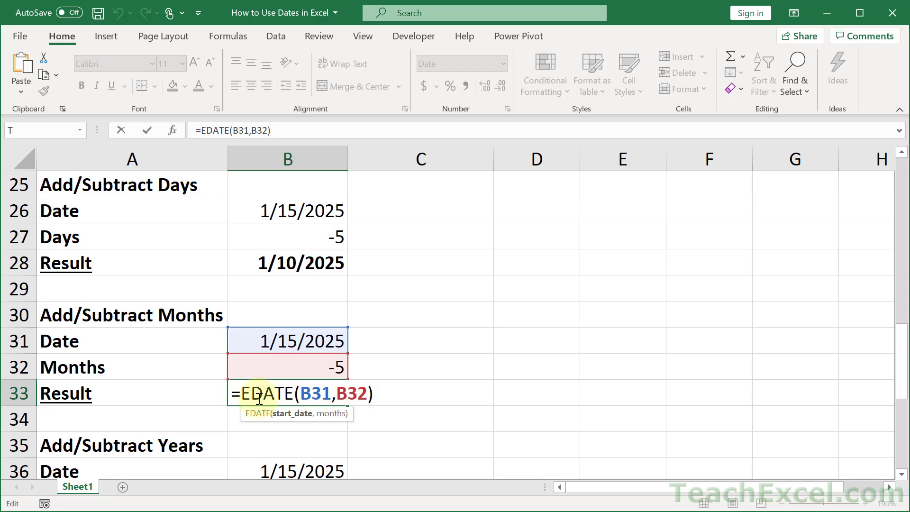
key("ctrl+Return")
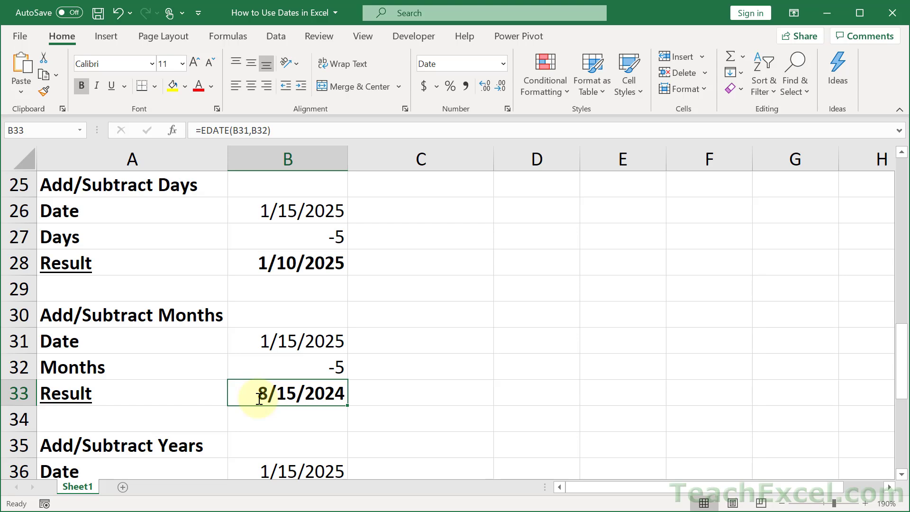
scroll(260, 398, "down", 3)
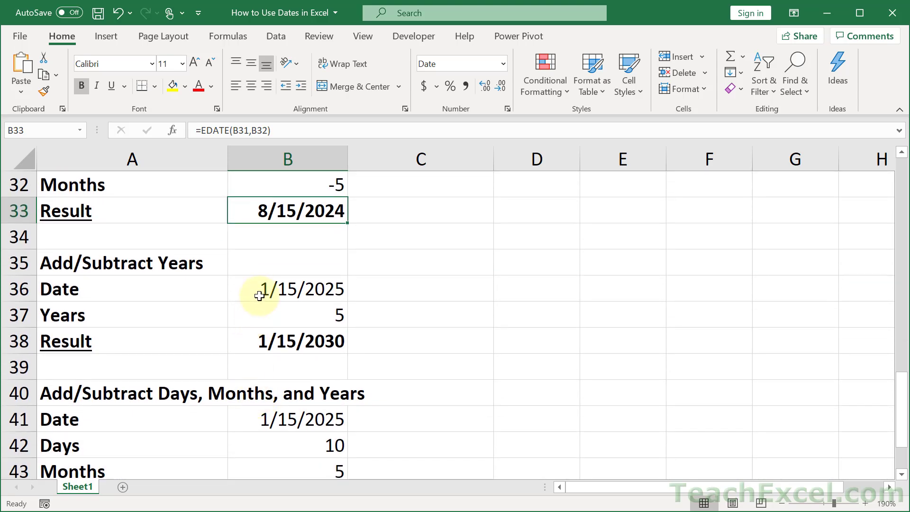
left_click(259, 295)
left_click(291, 315)
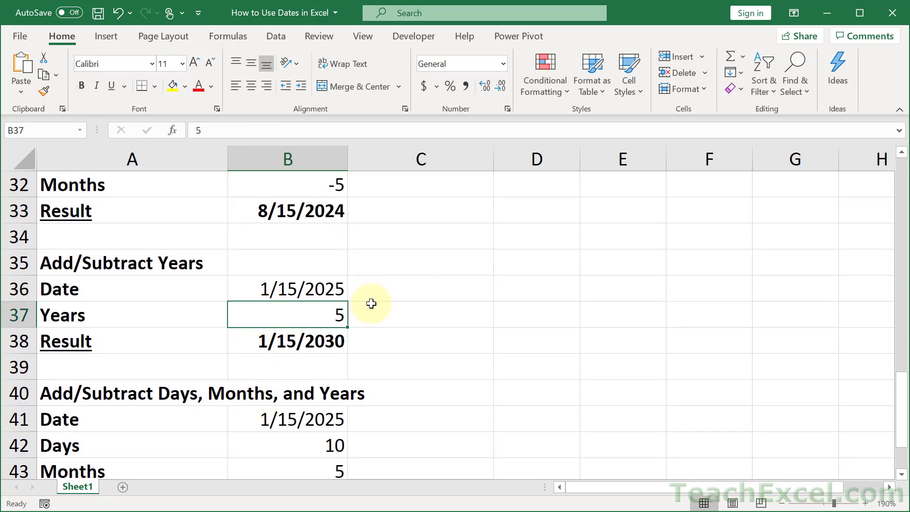
Clear the Result in cell B38 and start a DATE formula there with YEAR(B36)+B37 as the year argument
left_click(300, 344)
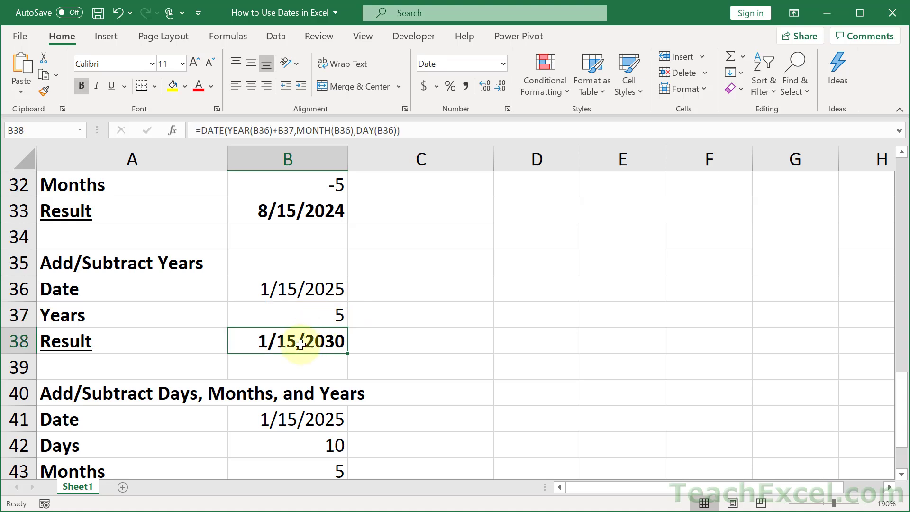
key("Delete")
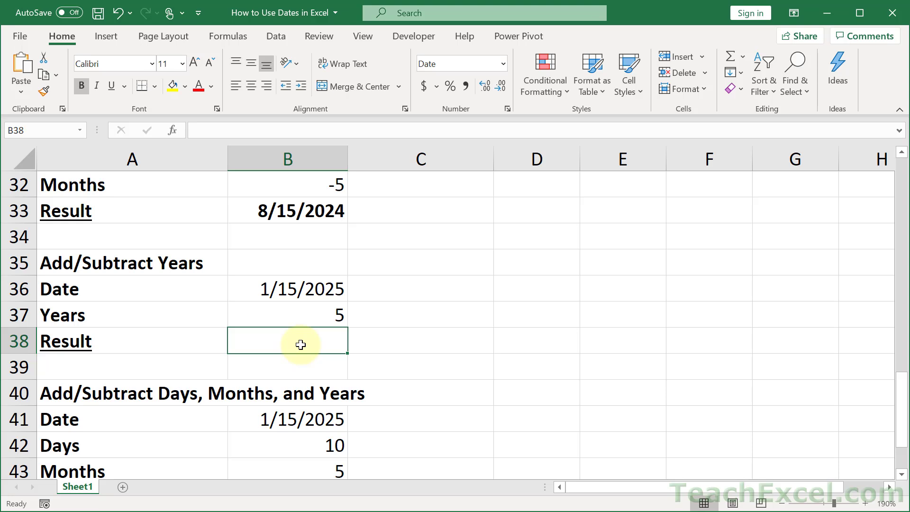
type("=da")
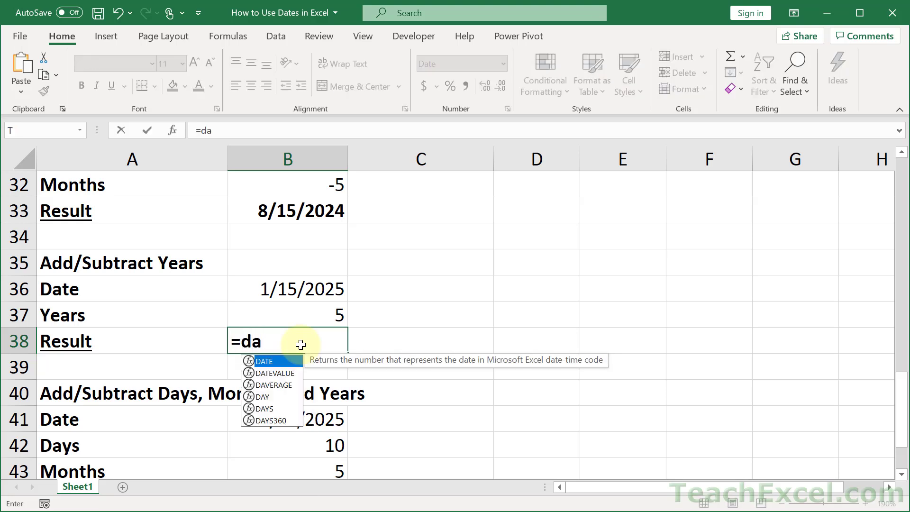
key("Tab")
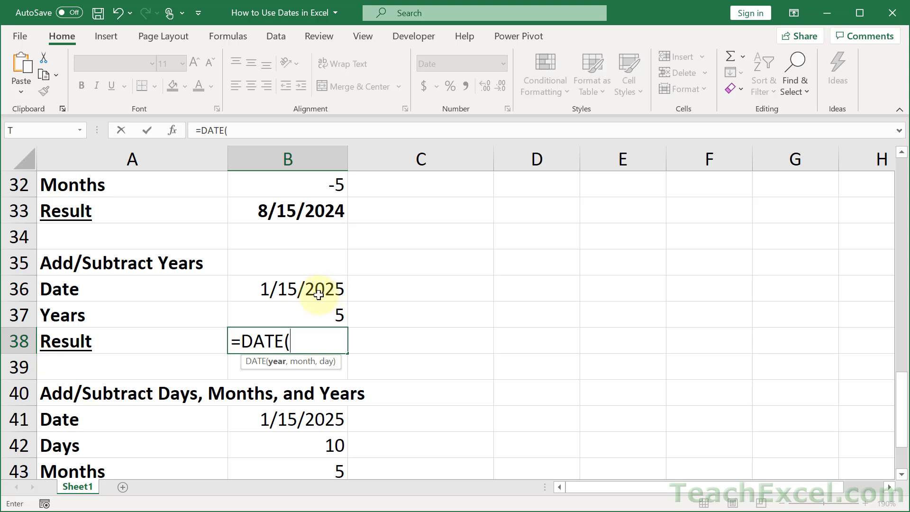
type("ye")
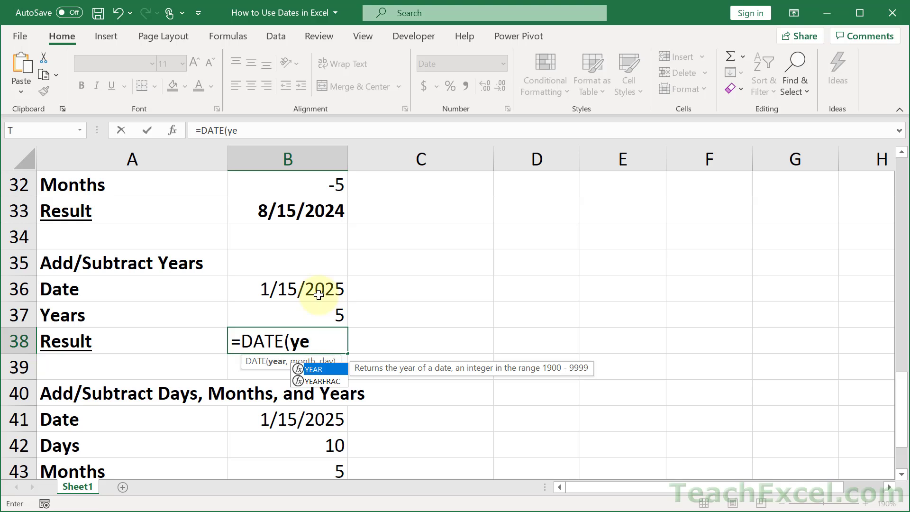
key("Tab")
left_click(303, 295)
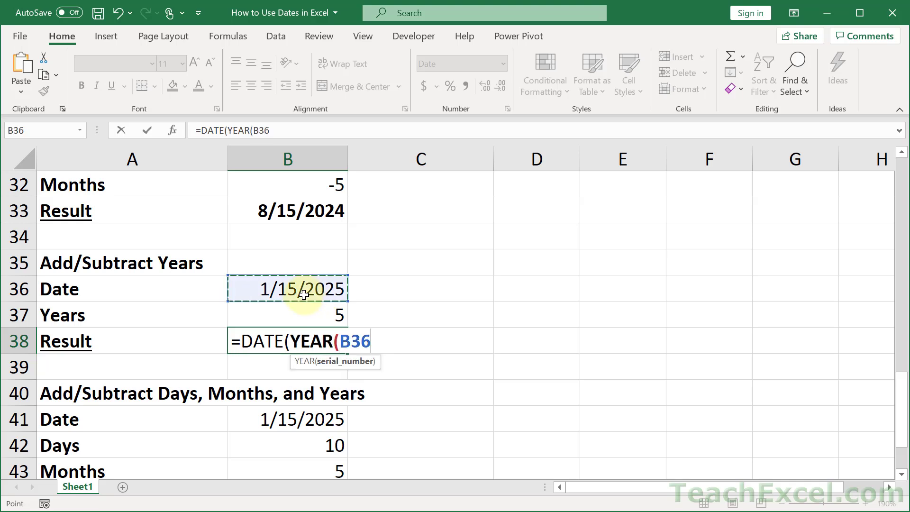
type(")")
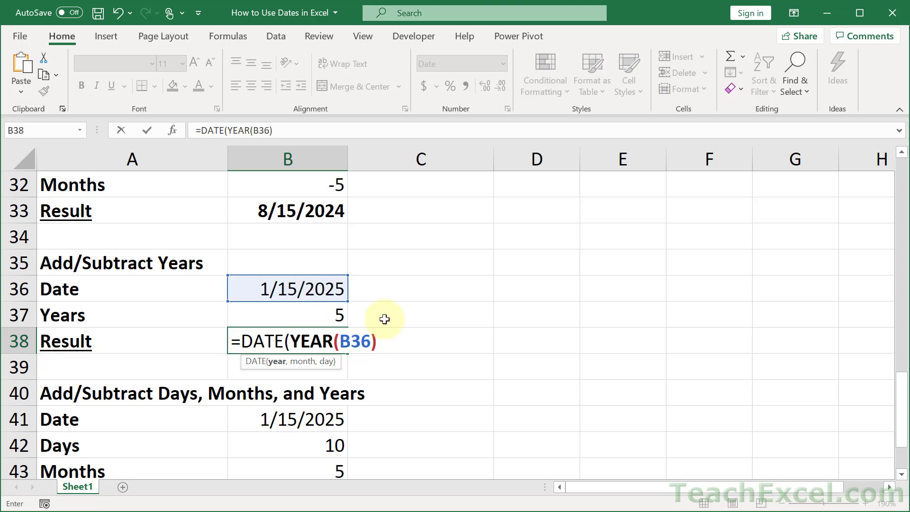
type("+")
left_click(300, 313)
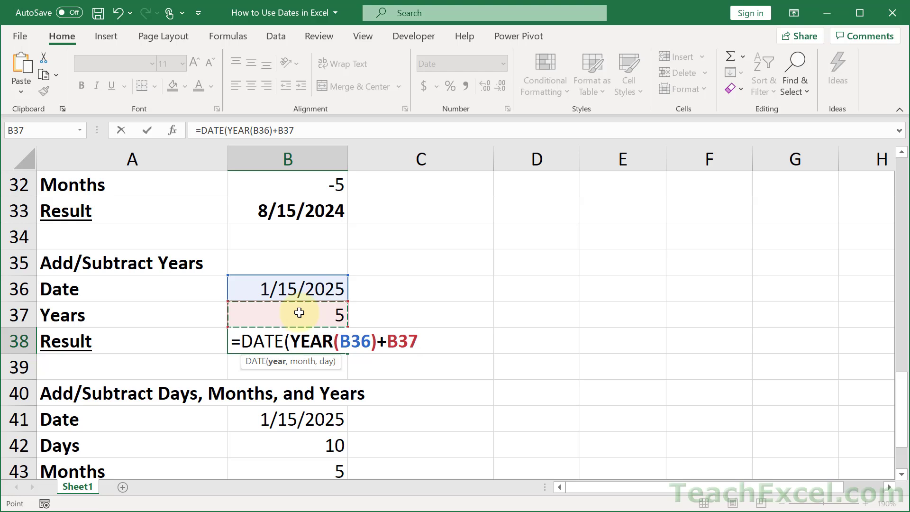
Complete the formula in cell B38 with MONTH(B36) as the month and DAY(B36) as the day, and enter it
type(",mon")
key("Tab")
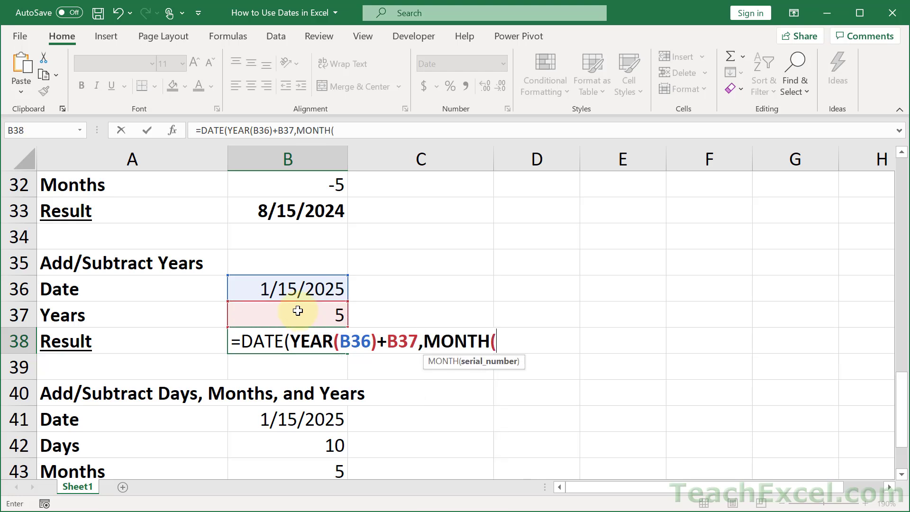
left_click(290, 284)
type("),")
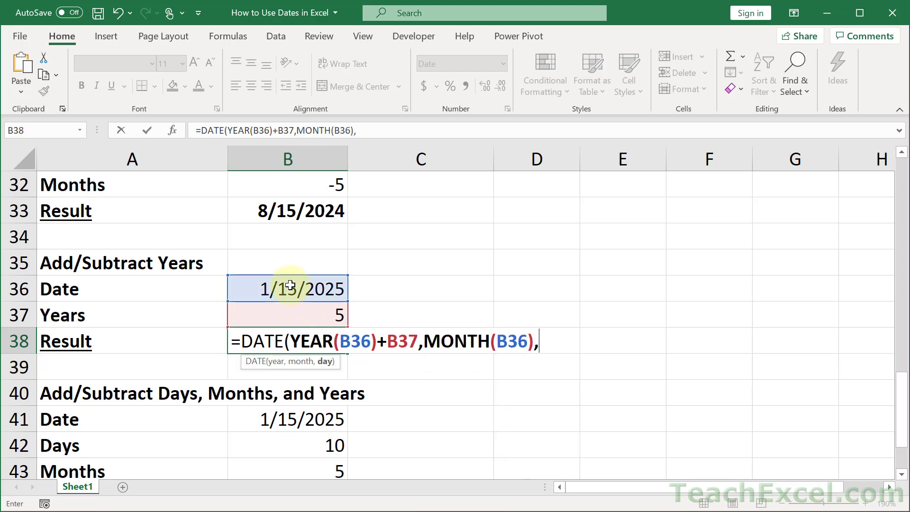
type("da")
key("Tab")
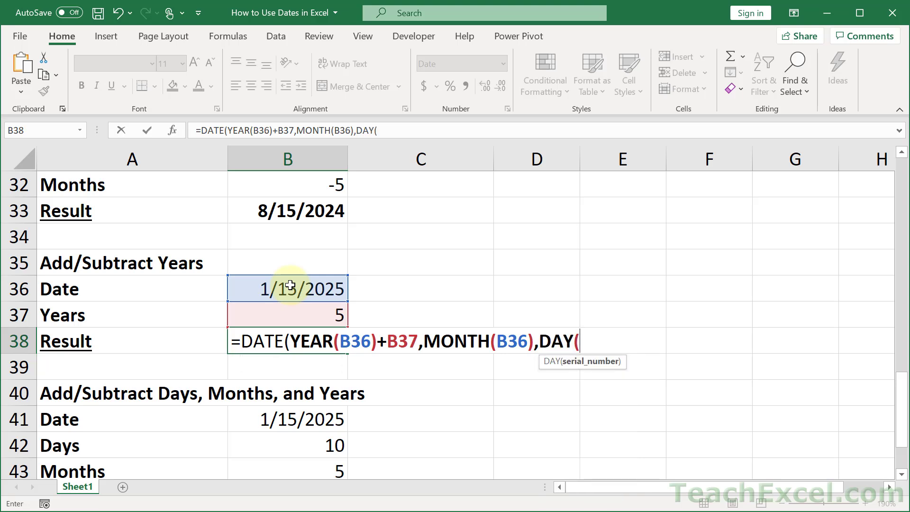
left_click(290, 285)
type(")")
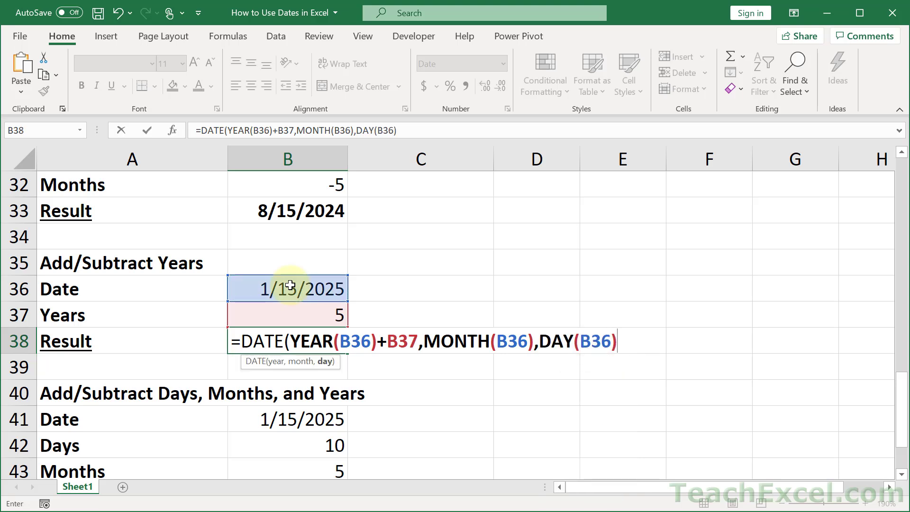
type(")")
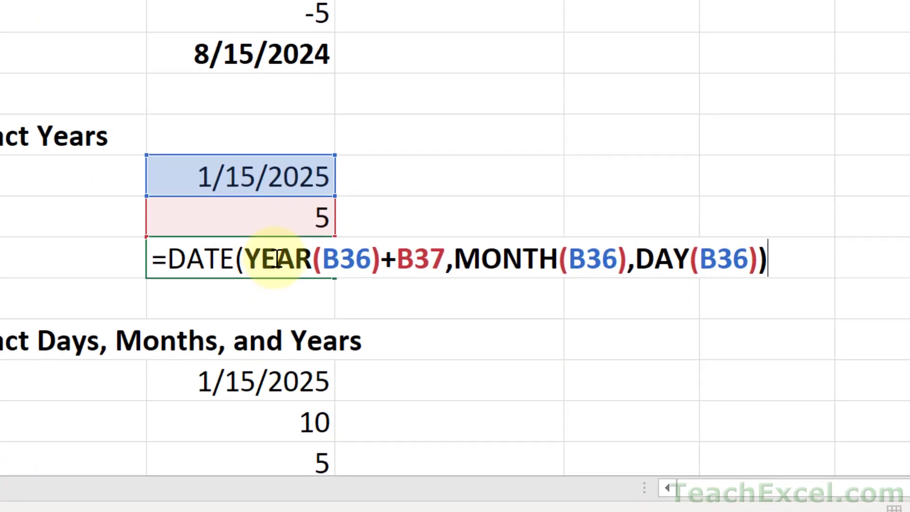
left_click(311, 341)
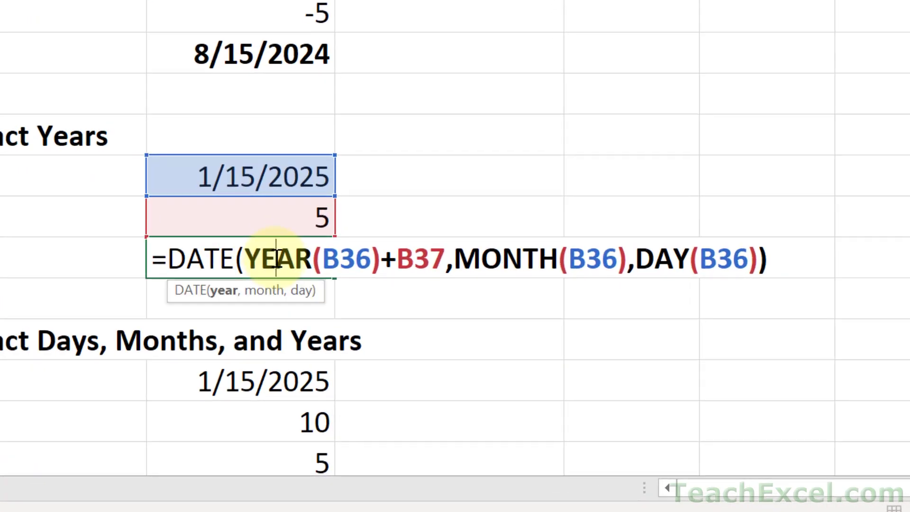
left_click(523, 260)
left_click(672, 259)
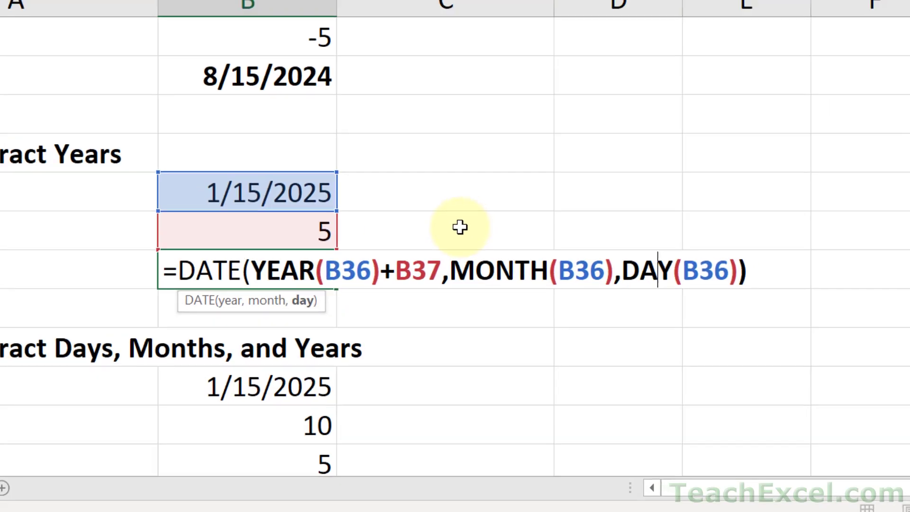
key("Return")
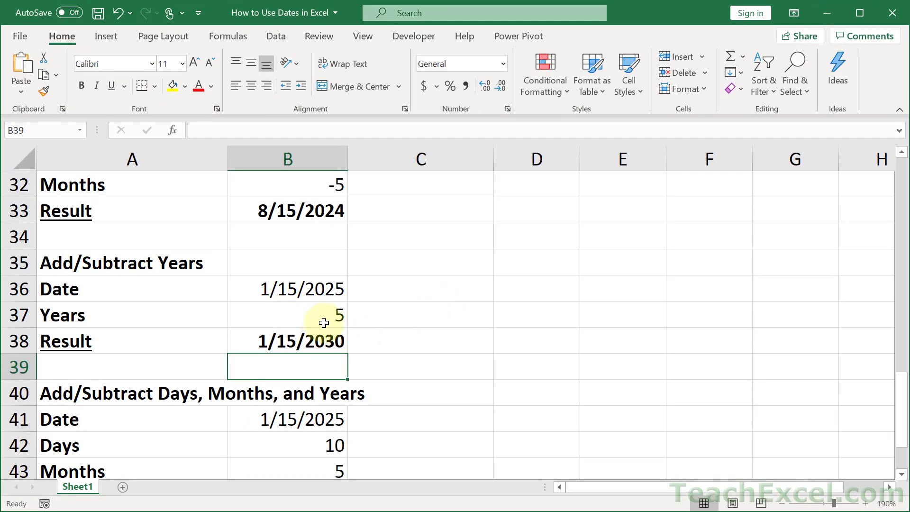
Set the number of years in cell B37 to -5 to subtract years from the date
double_click(334, 315)
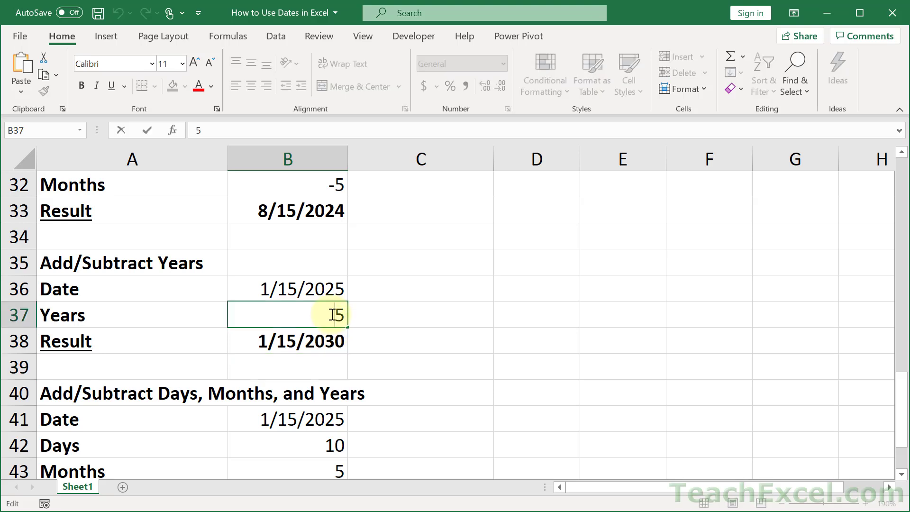
type("-")
key("Return")
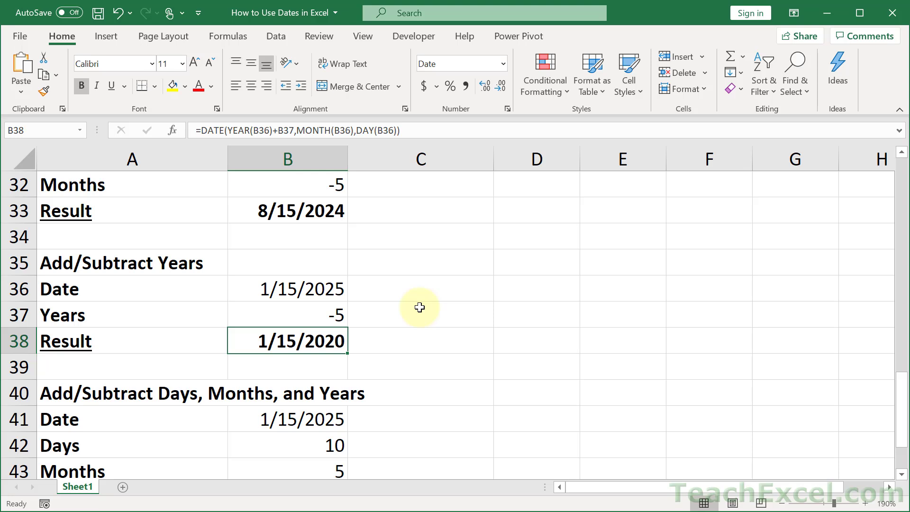
Examine the Date, Days, Months and Years inputs in cells B41 to B44 of the combined Add/Subtract section
scroll(420, 307, "down", 2)
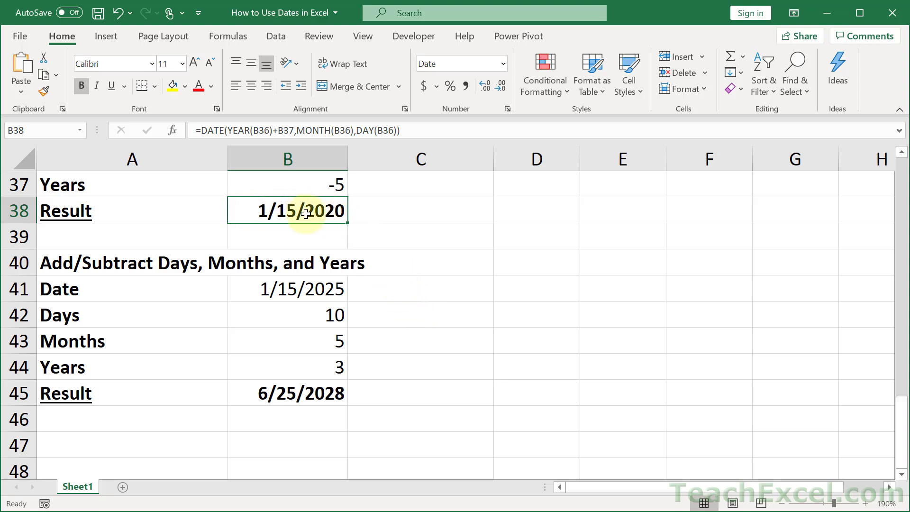
left_click(292, 287)
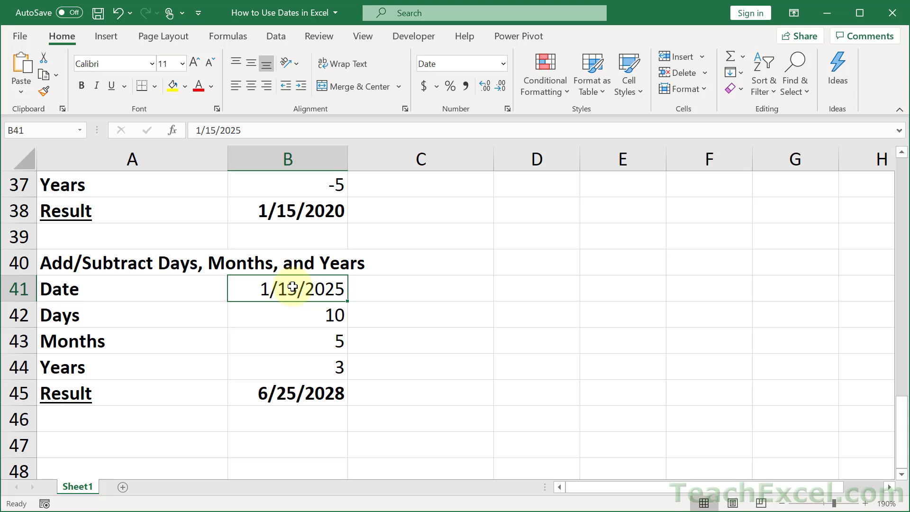
double_click(293, 287)
key("Escape")
double_click(302, 312)
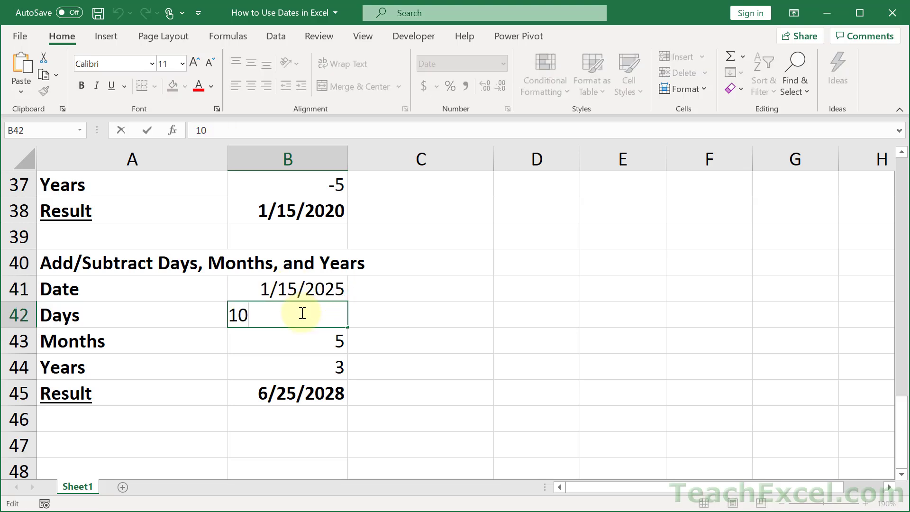
key("Escape")
double_click(302, 340)
key("Escape")
left_click(307, 367)
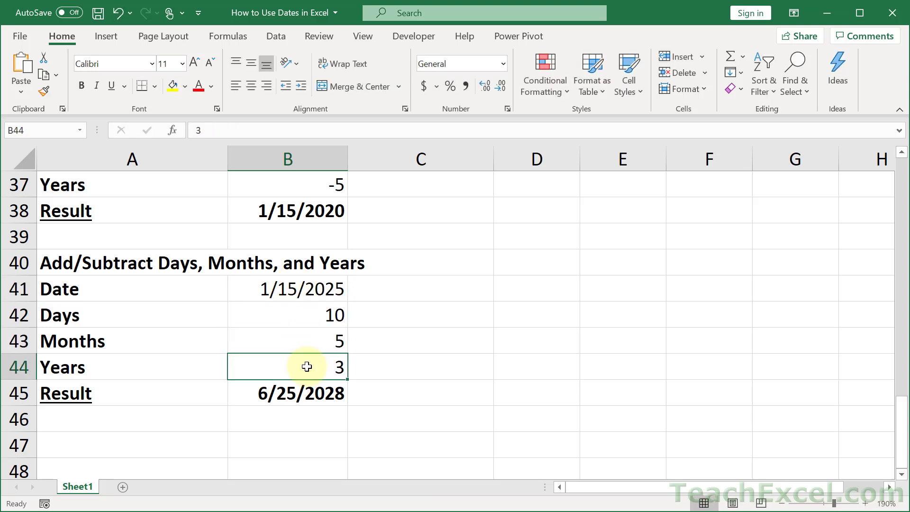
double_click(307, 366)
key("Escape")
Clear the Result in cell B45 and start a DATE formula there with YEAR(B41)+B44 as the year argument
left_click(311, 390)
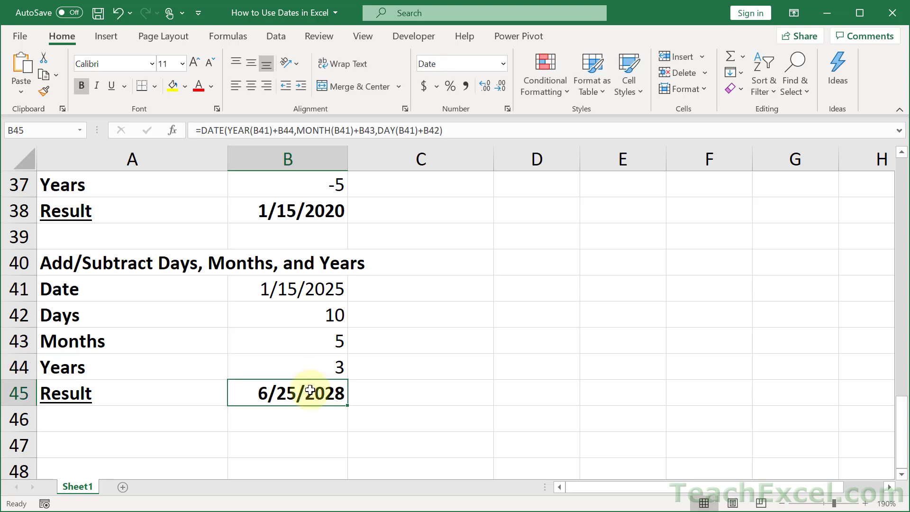
key("Delete")
type("=d")
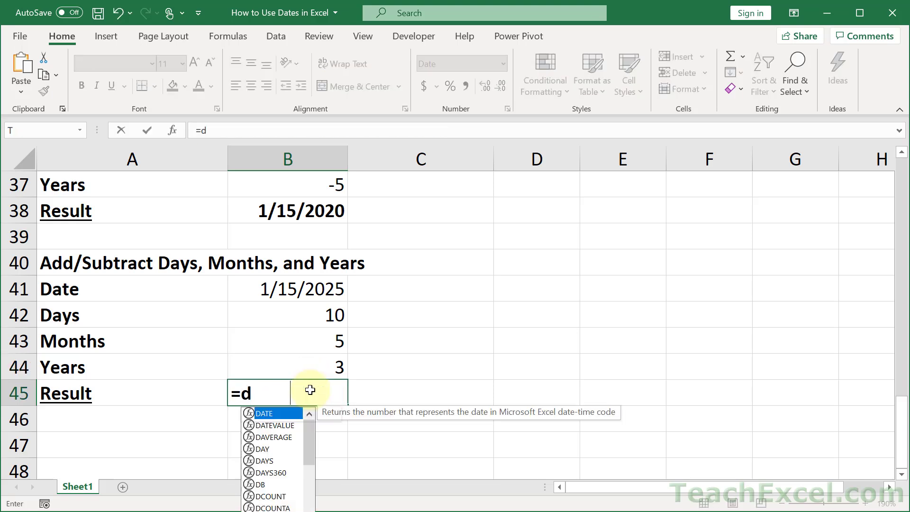
key("Tab")
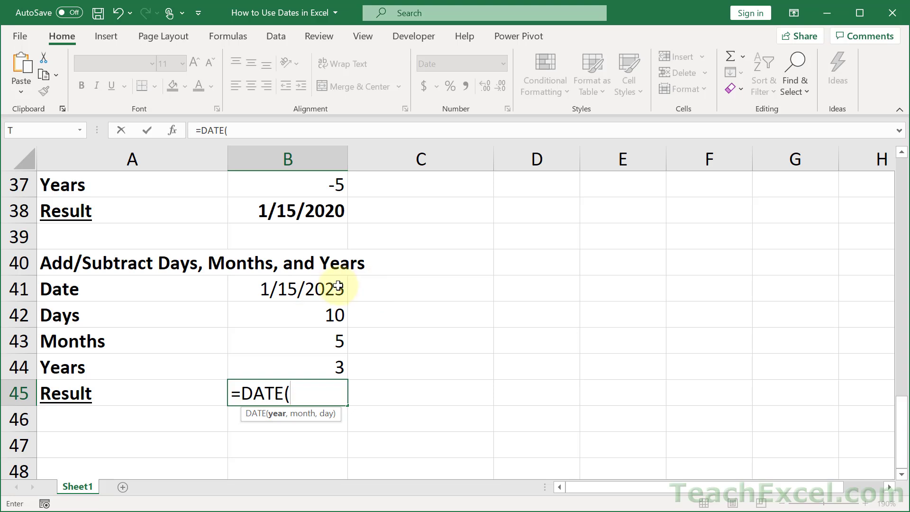
type("year")
key("Tab")
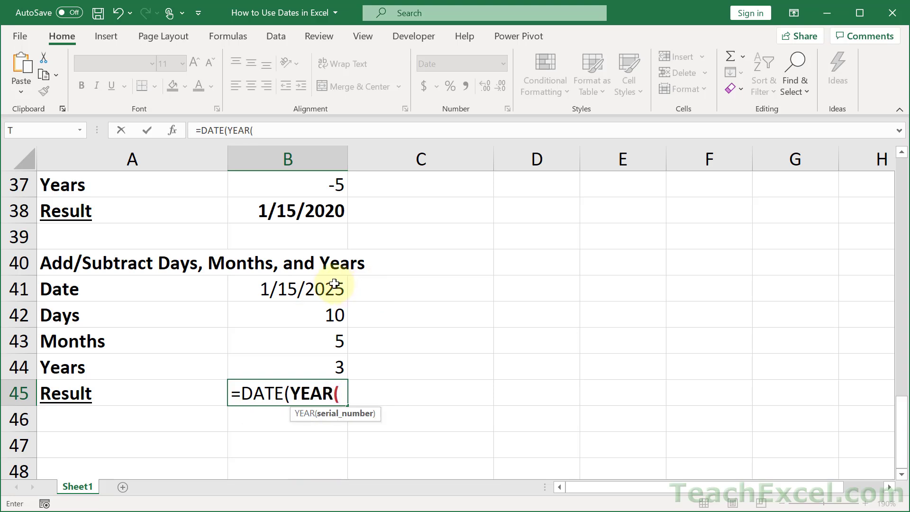
left_click(334, 283)
type(")")
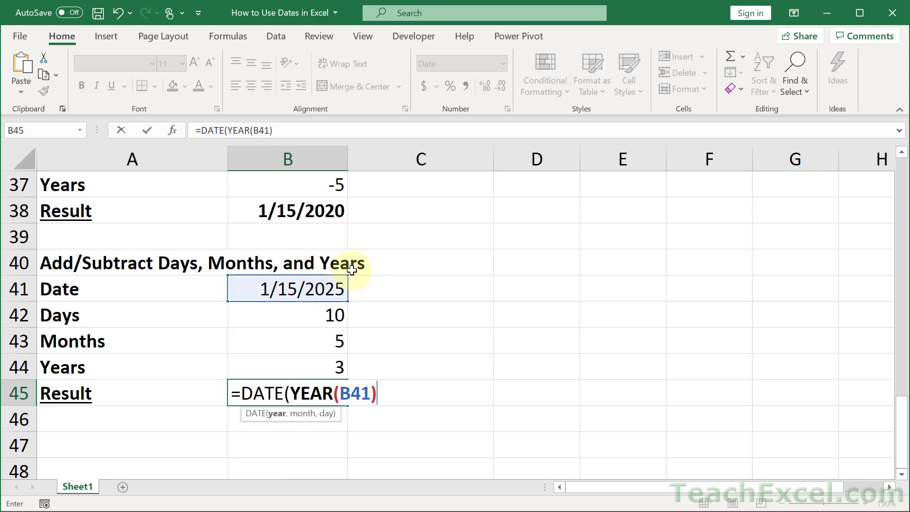
type("+")
left_click(316, 370)
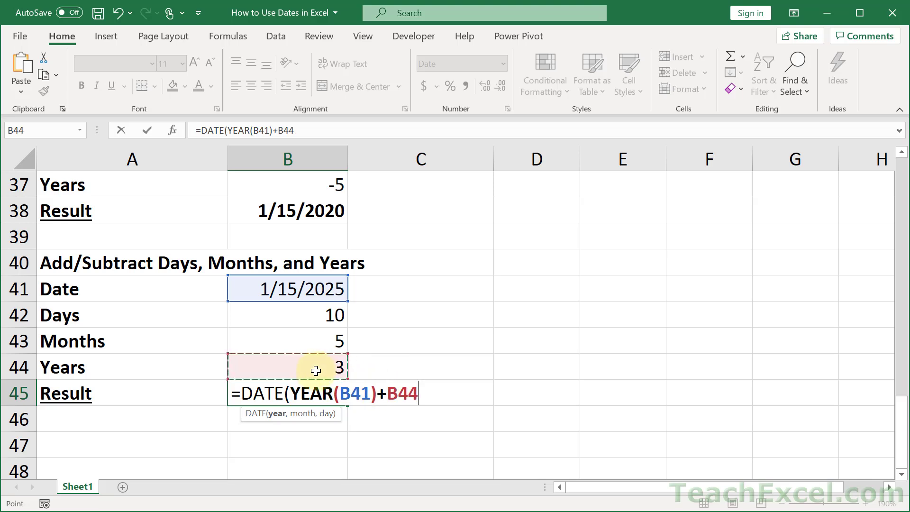
Add MONTH(B41)+B43 as the month argument of the DATE formula in cell B45
type(",mon")
key("Tab")
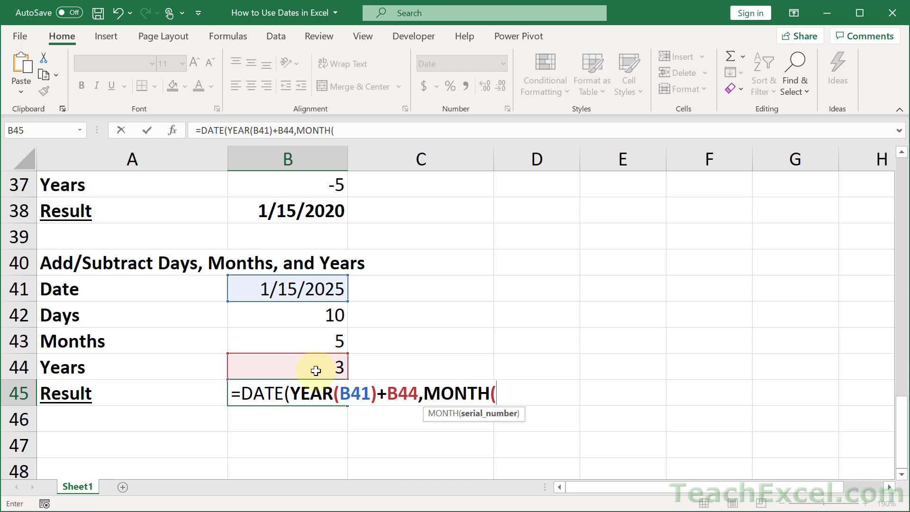
left_click(284, 286)
type(")")
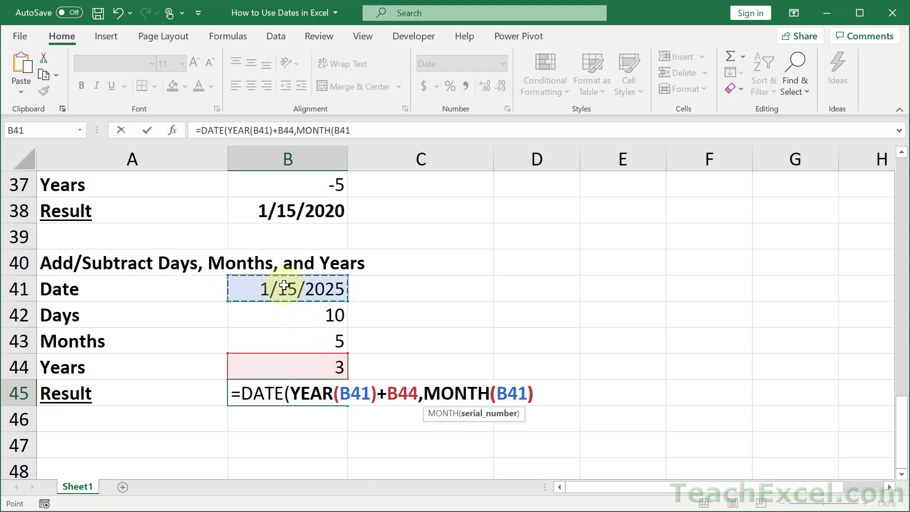
type("+")
left_click(270, 343)
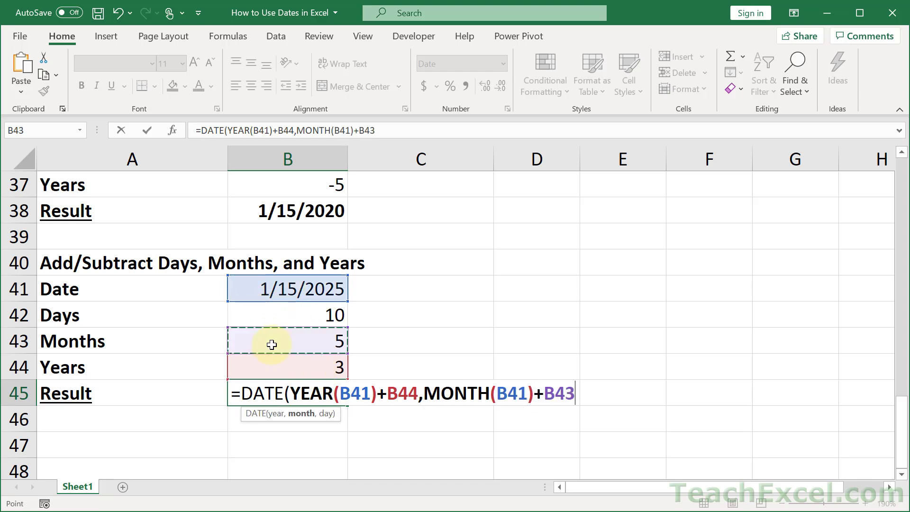
Add DAY(B41)+B42 as the day argument and complete the DATE formula in cell B45
type(",")
type("day(")
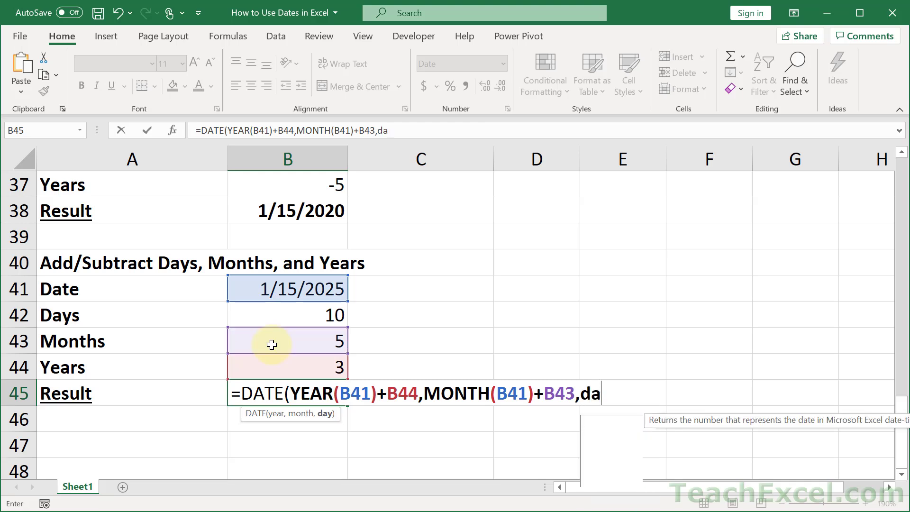
left_click(277, 290)
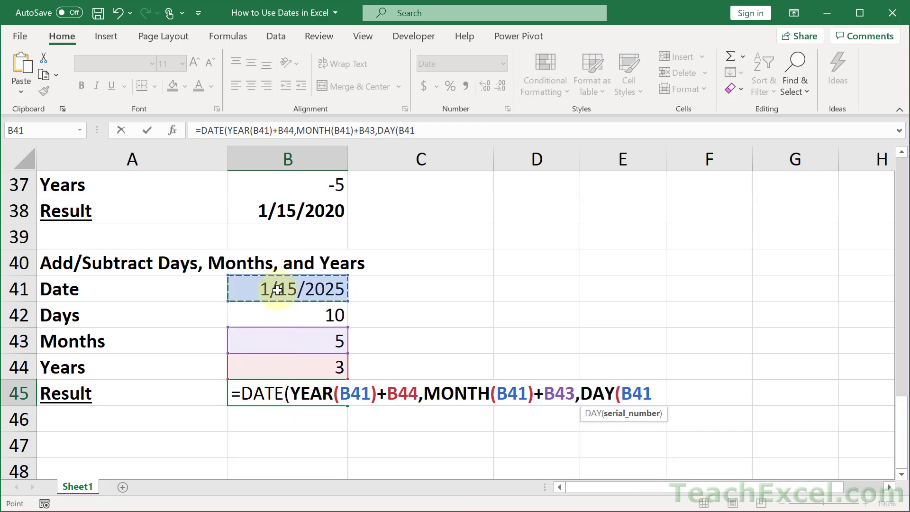
type(")+")
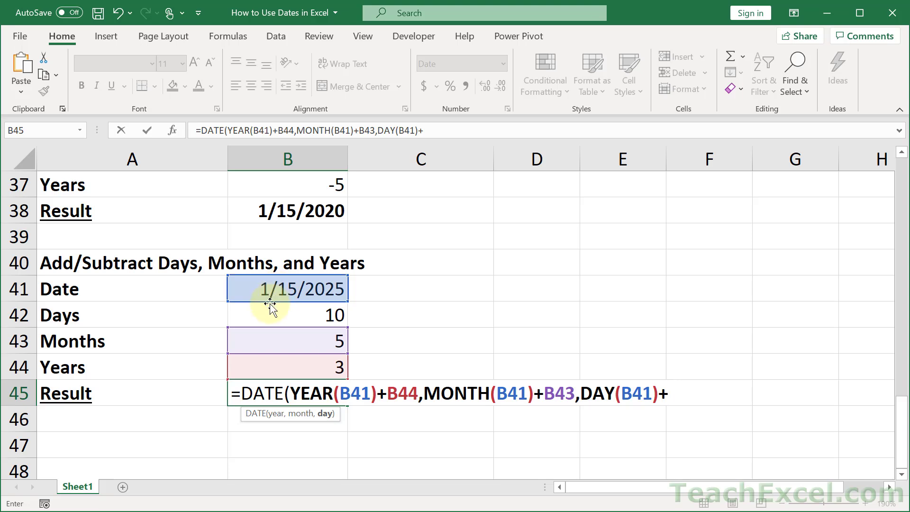
left_click(269, 314)
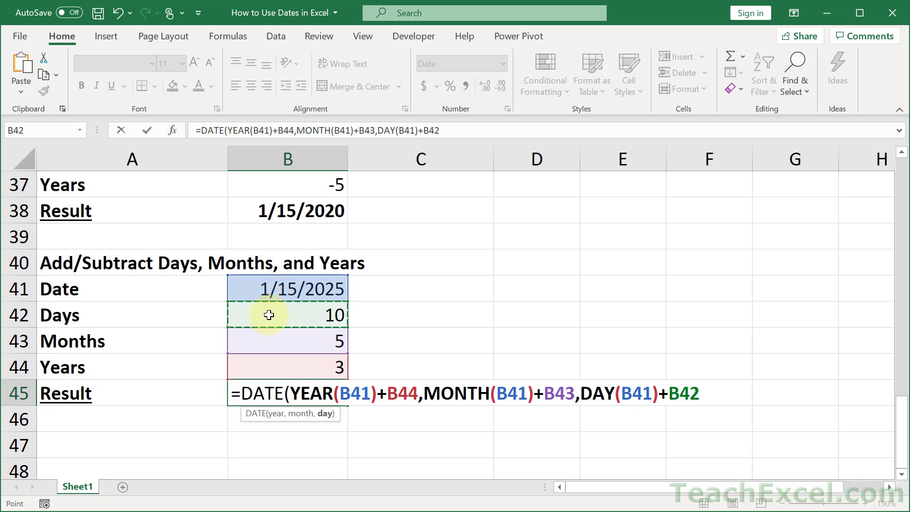
type(")")
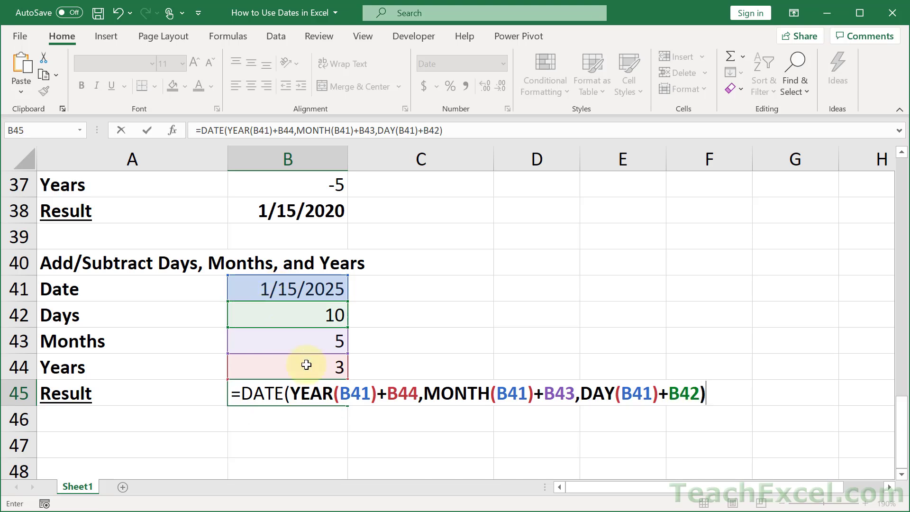
left_click_drag(290, 394, 699, 392)
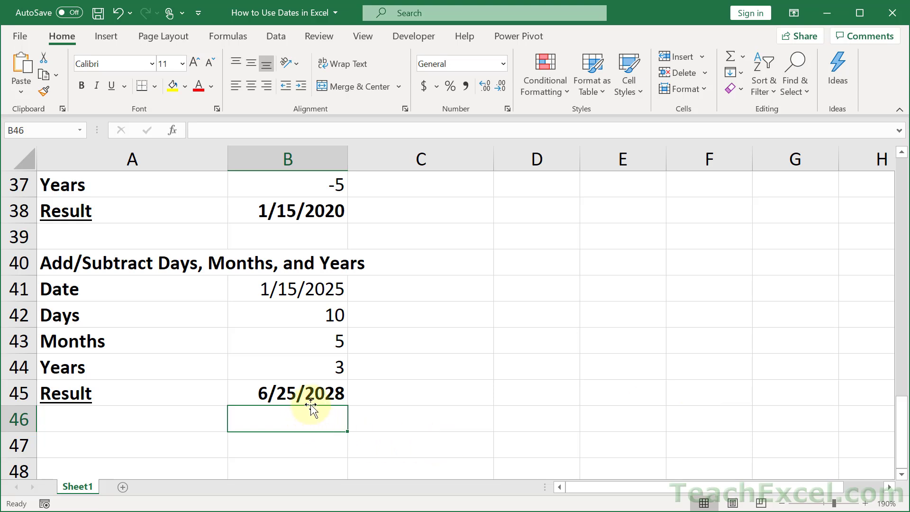
Set the Years value in cell B44 to -3 and the Months value in cell B43 to -5
double_click(327, 365)
type("-")
key("Return")
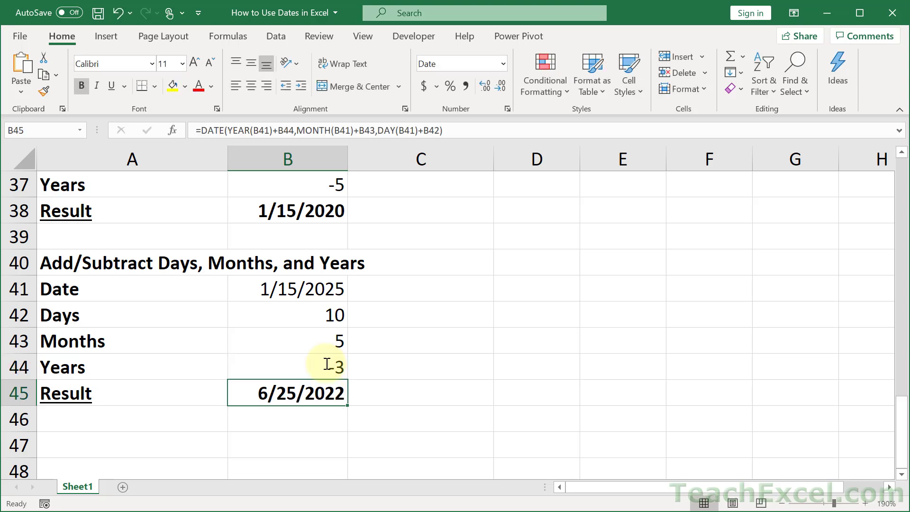
double_click(321, 345)
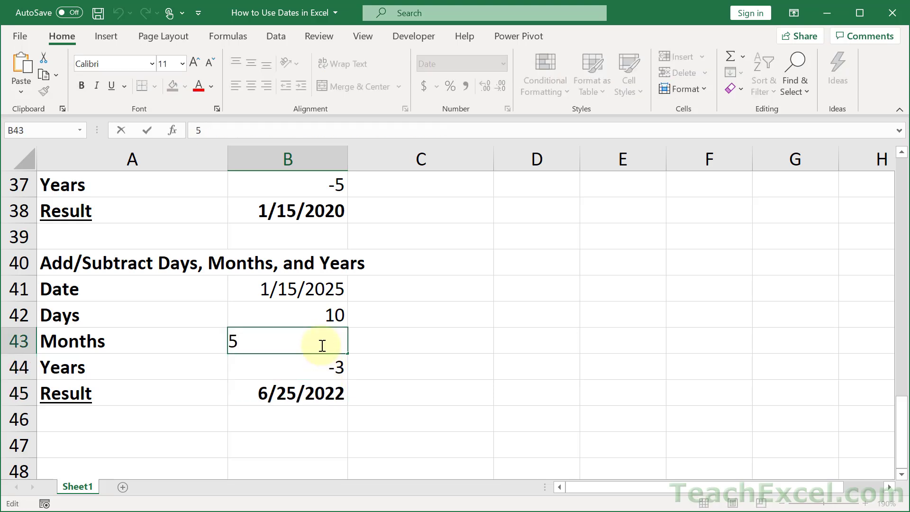
key("BackSpace")
type("-5")
key("Return")
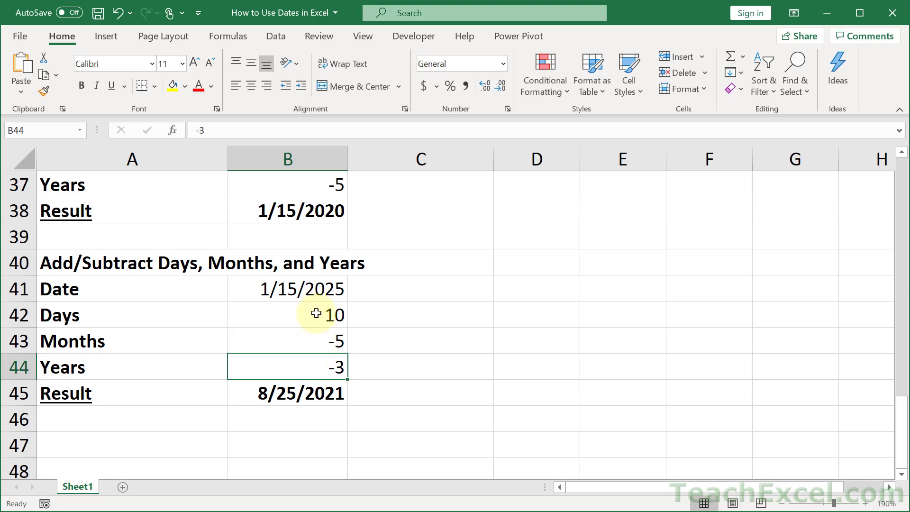
Set the Days value in cell B42 to -10 to subtract days from the date as well
double_click(317, 313)
key("BackSpace")
key("BackSpace")
type("-10")
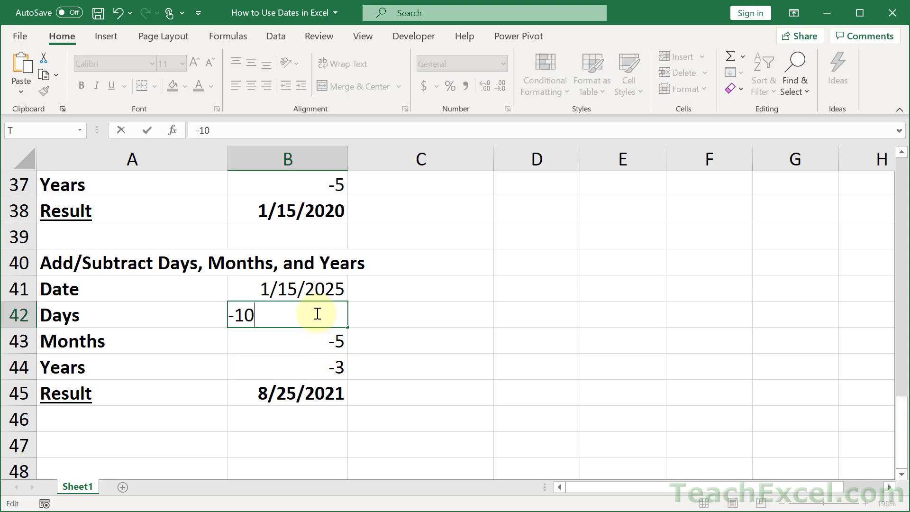
key("Return")
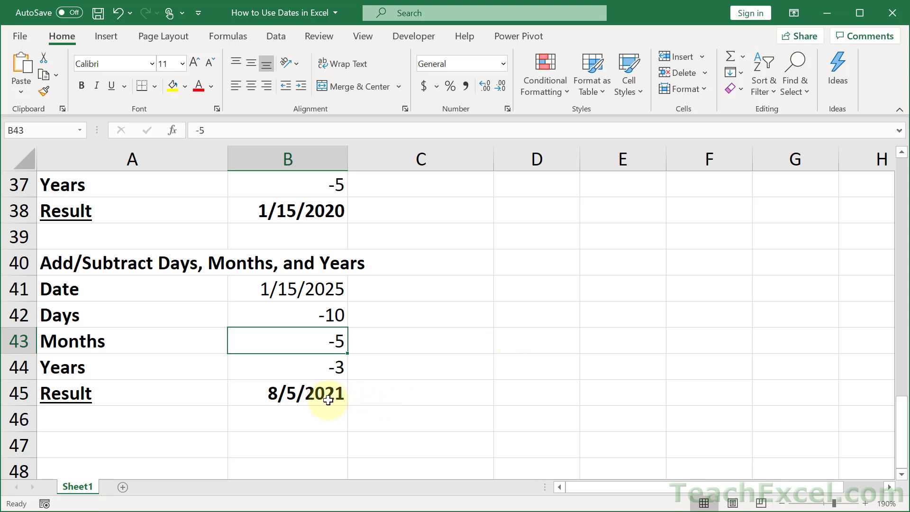
Browse the list of available Date & Time functions, including TODAY, without inserting one
left_click(299, 370)
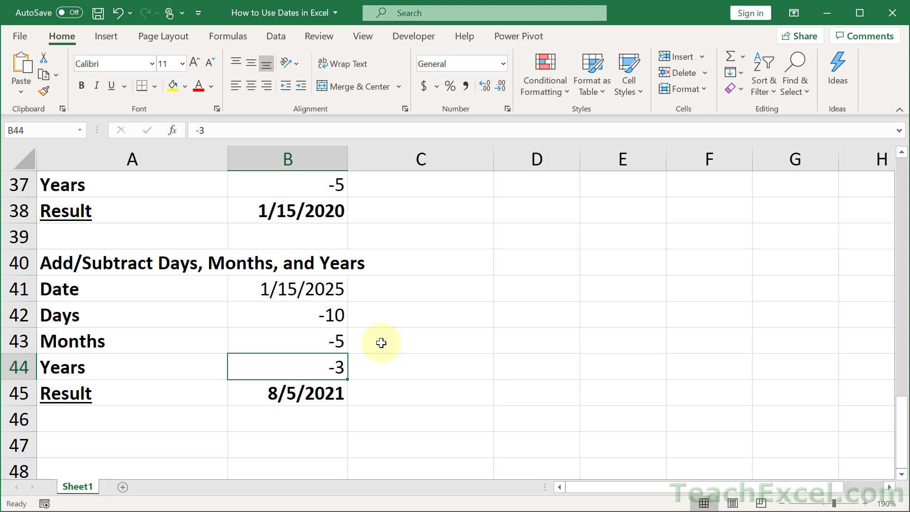
left_click(220, 34)
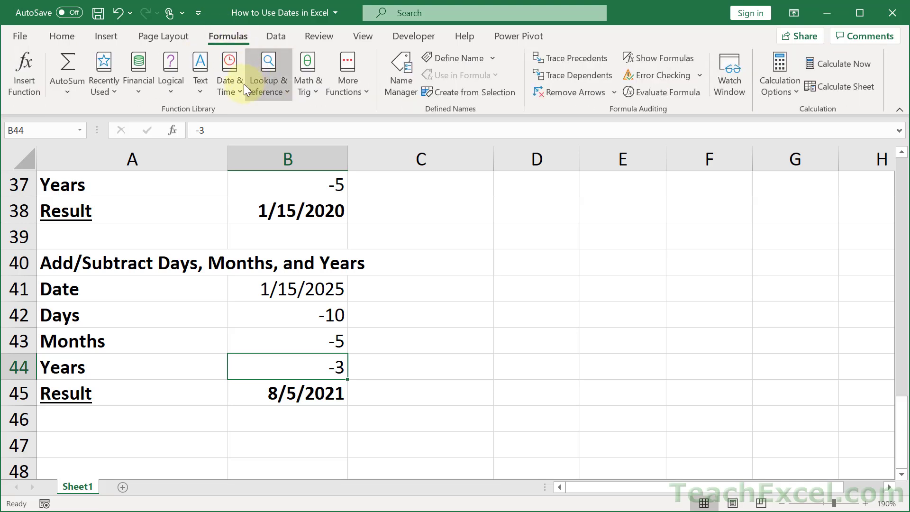
left_click(232, 88)
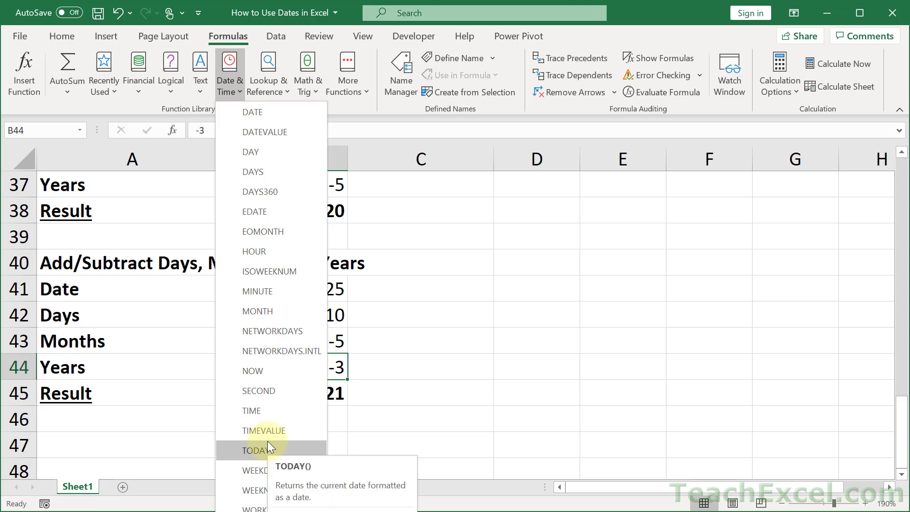
left_click(416, 394)
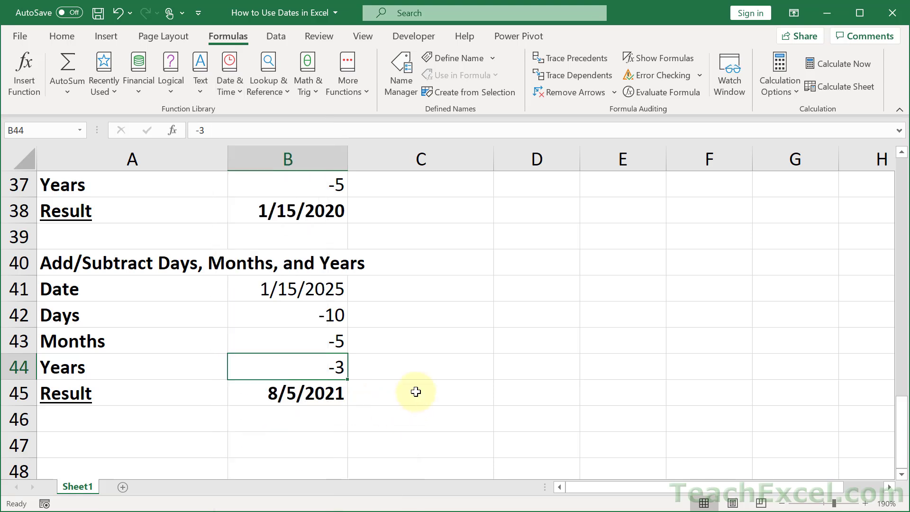